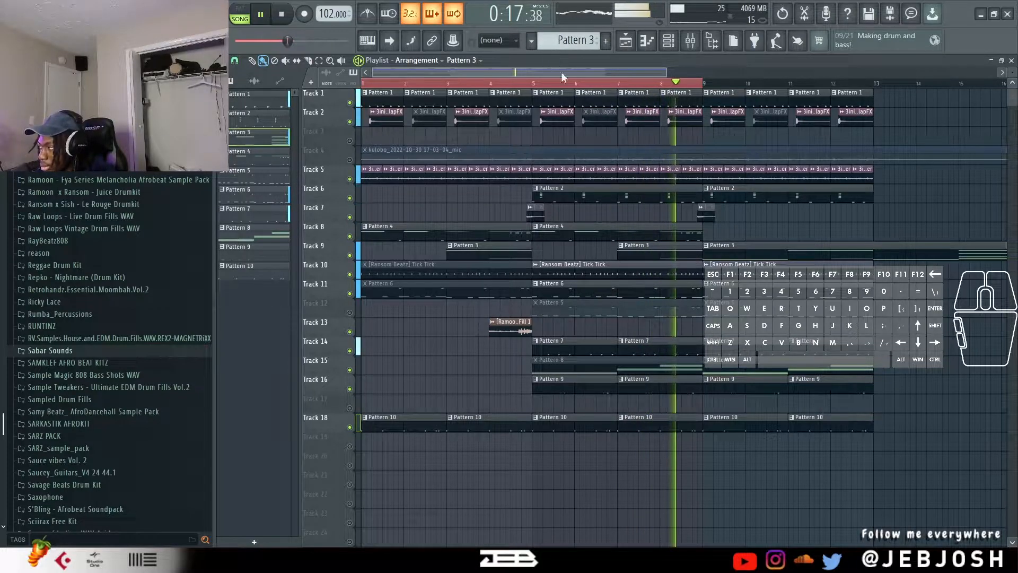
Extend the playback range over all playlist clips, clear the clip selection and stop playback of the arrangement.
key("ctrl+a")
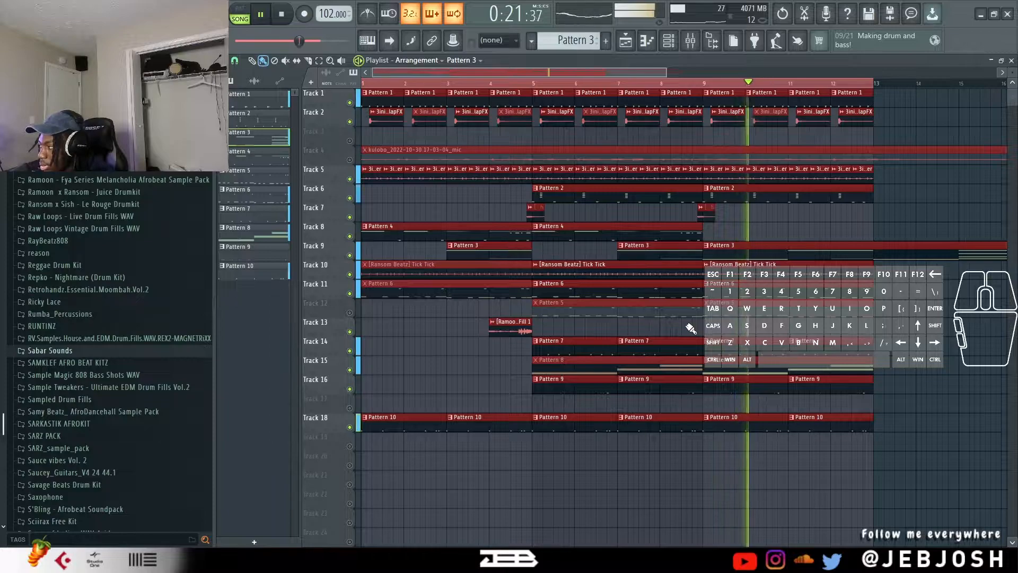
key("ctrl+d")
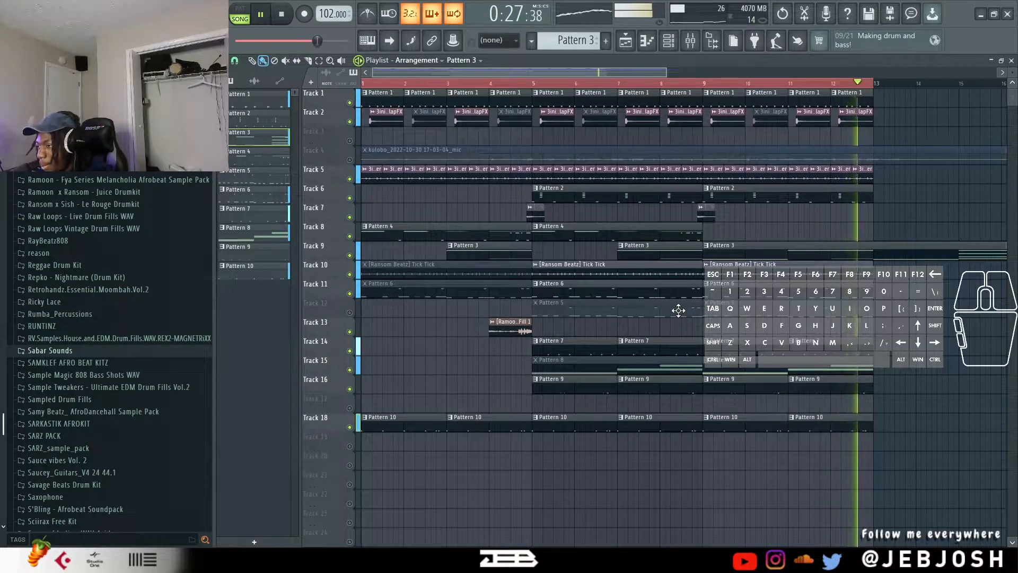
key("space")
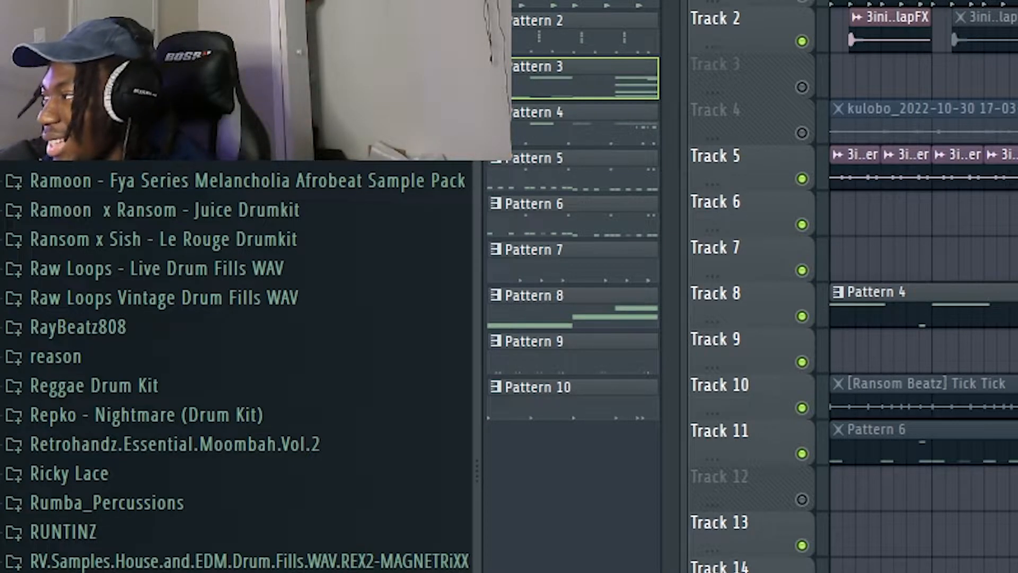
Show the channel rack for Pattern 1, switch to pattern mode, and audition the full drum pattern.
key("F6")
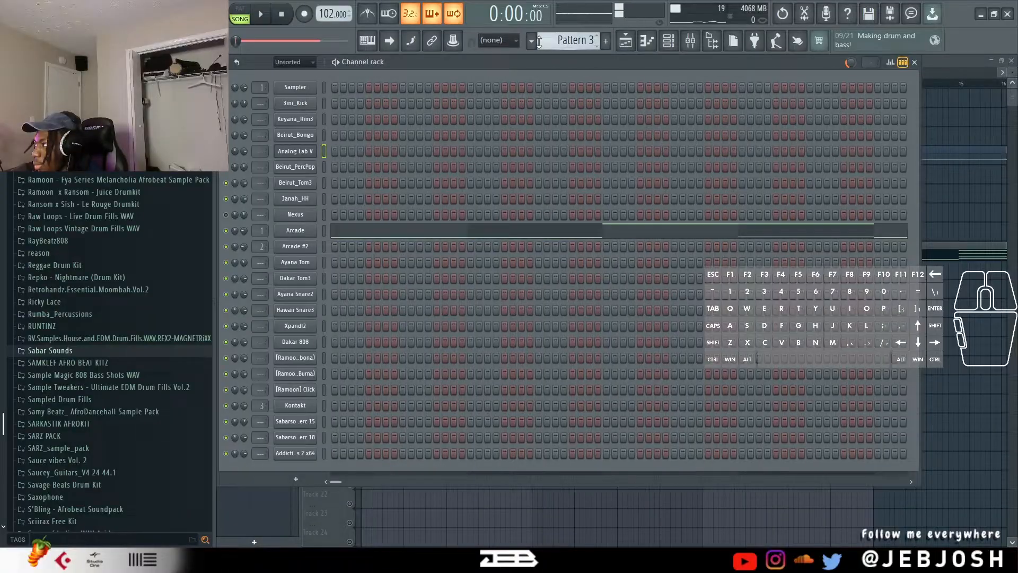
left_click(532, 41)
left_click(543, 54)
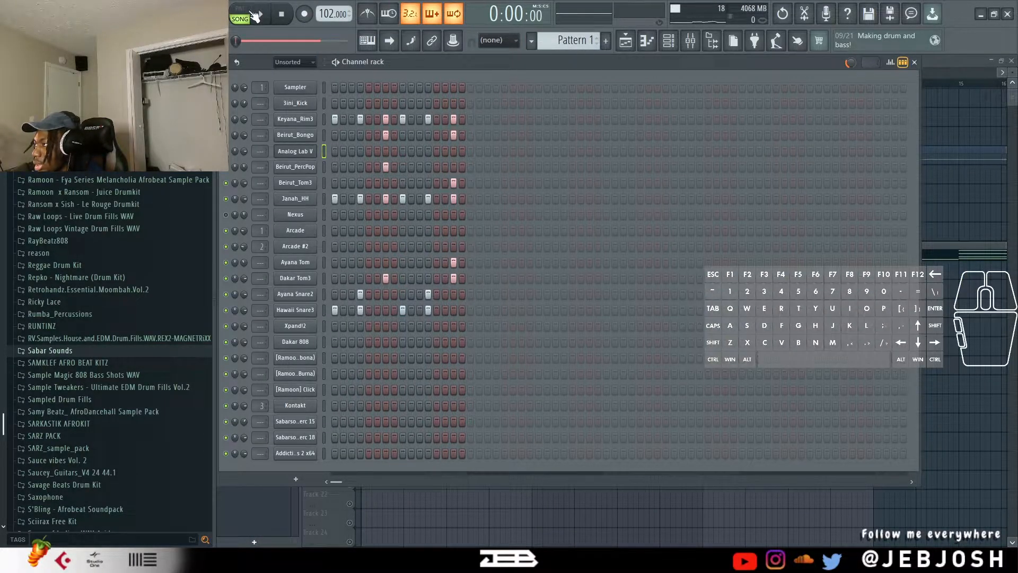
left_click(243, 17)
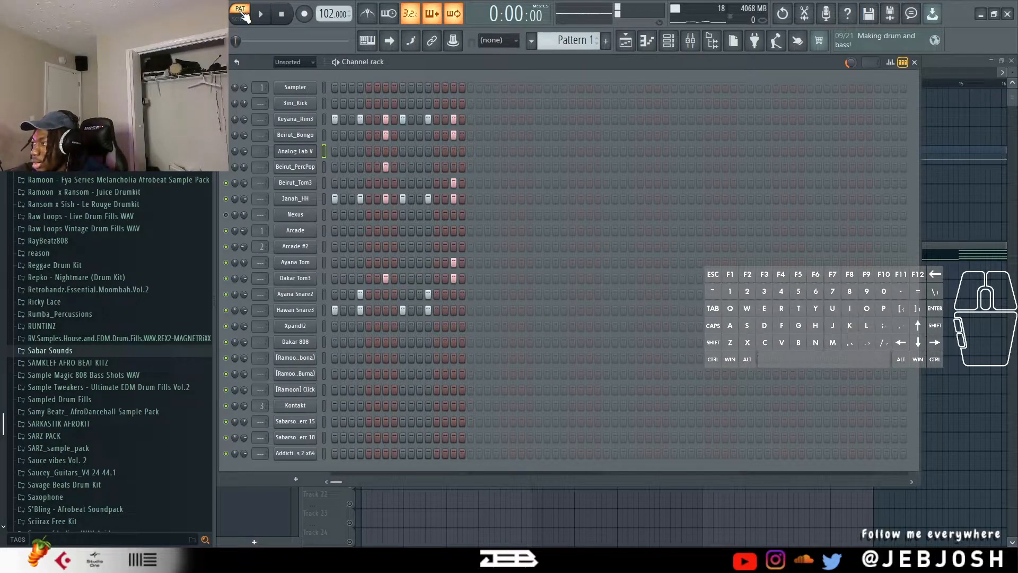
left_click(419, 62)
key("space")
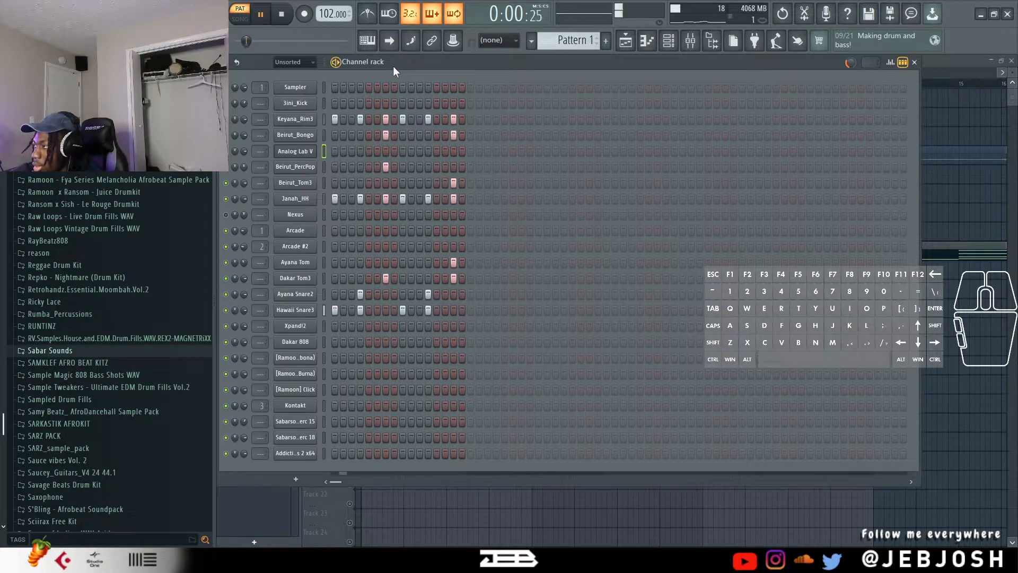
key("space")
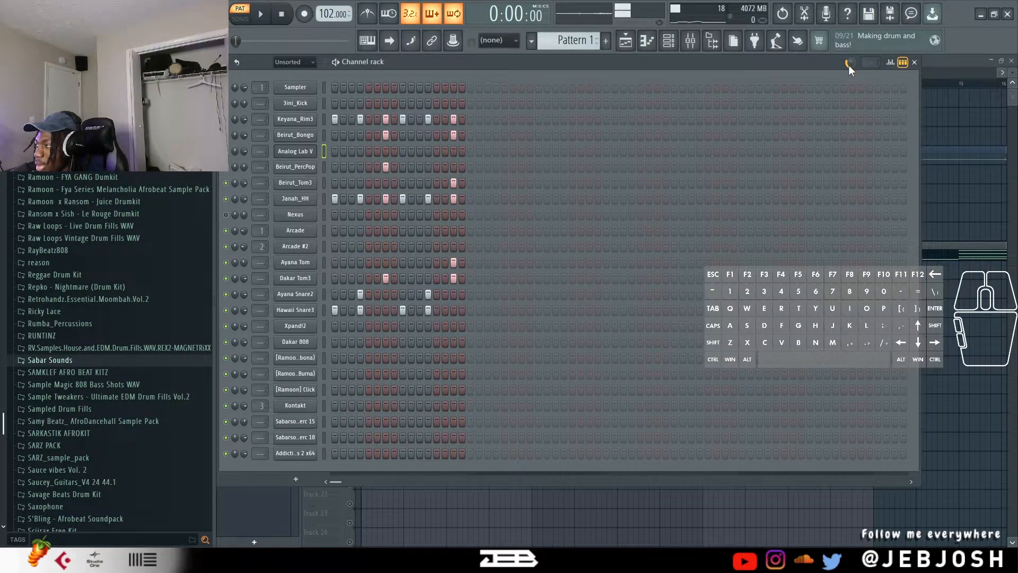
Mute all channels except Keyana_Rim3 and audition it, adding the Janah_HH channel for another listen.
key("shift")
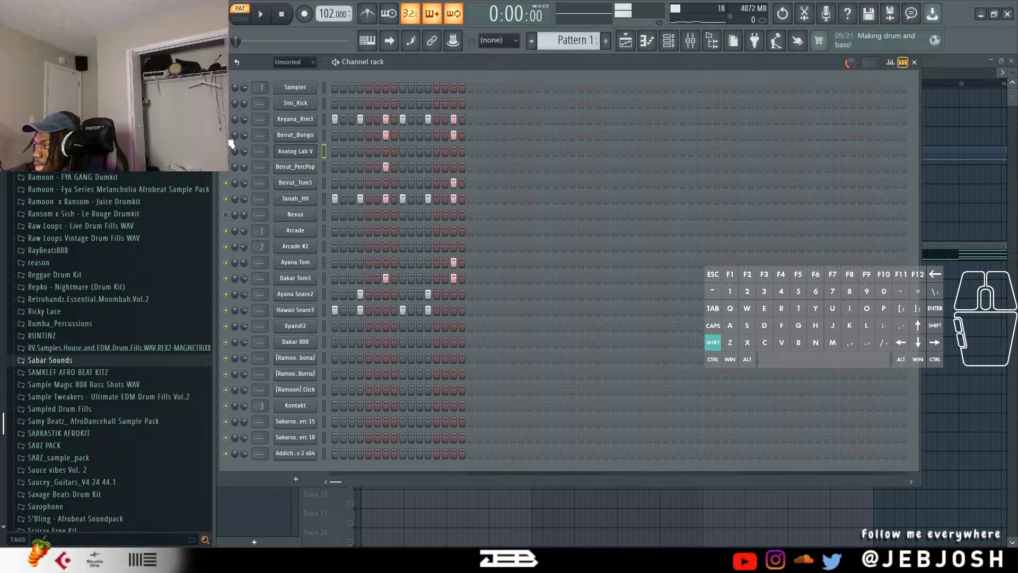
left_click(226, 216, "shift")
left_click(227, 119, "ctrl")
key("space")
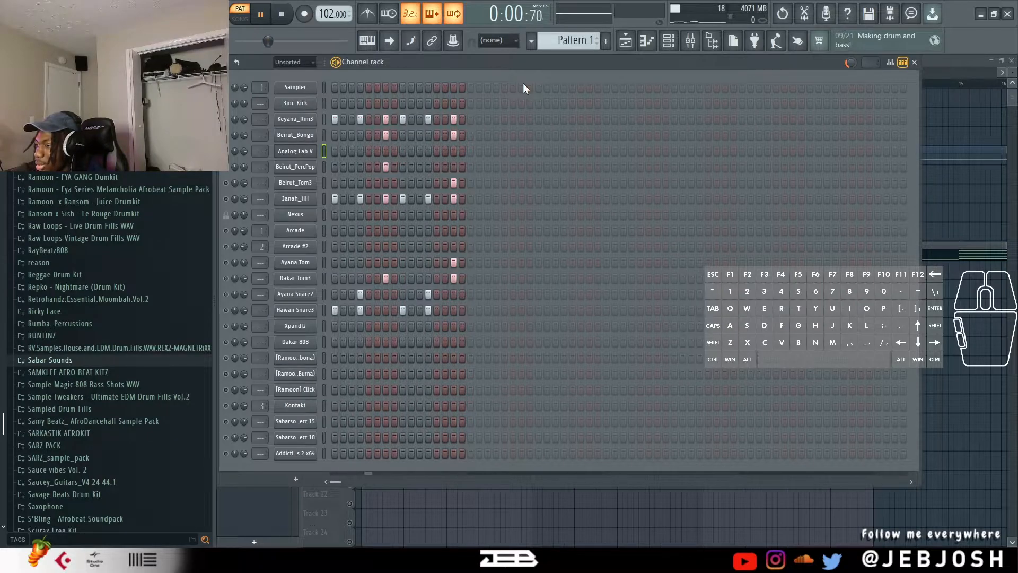
key("space")
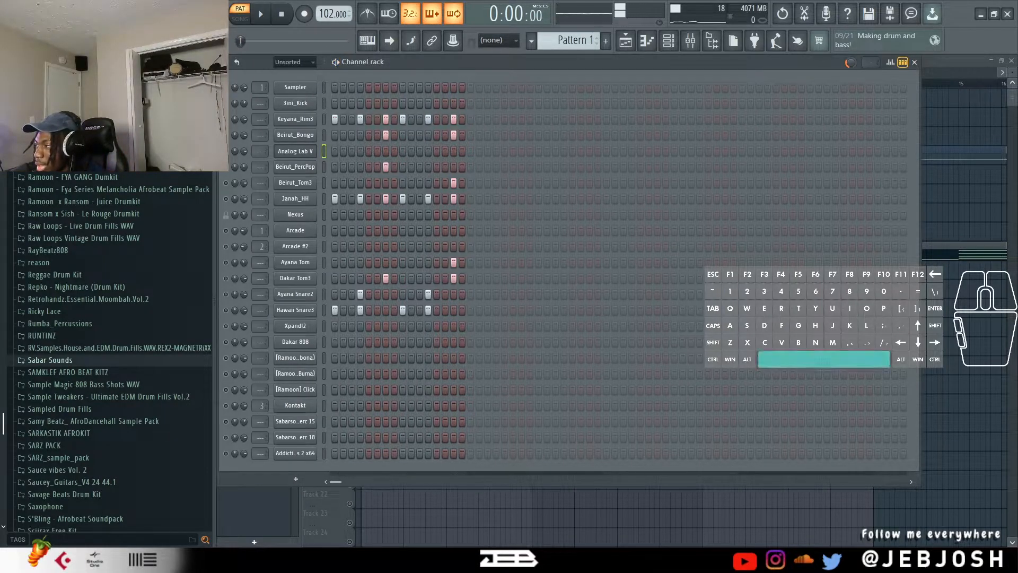
key("space")
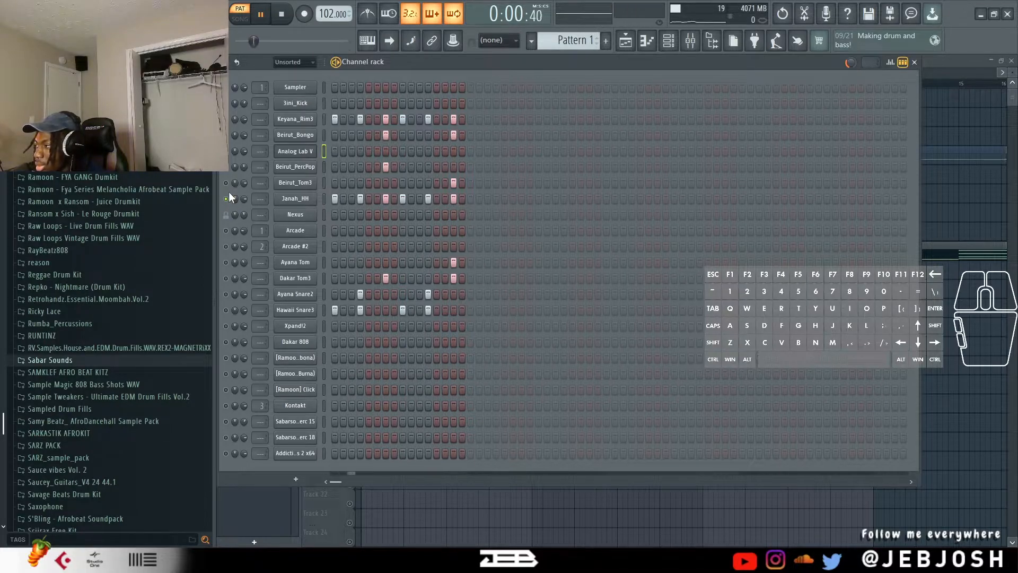
key("space")
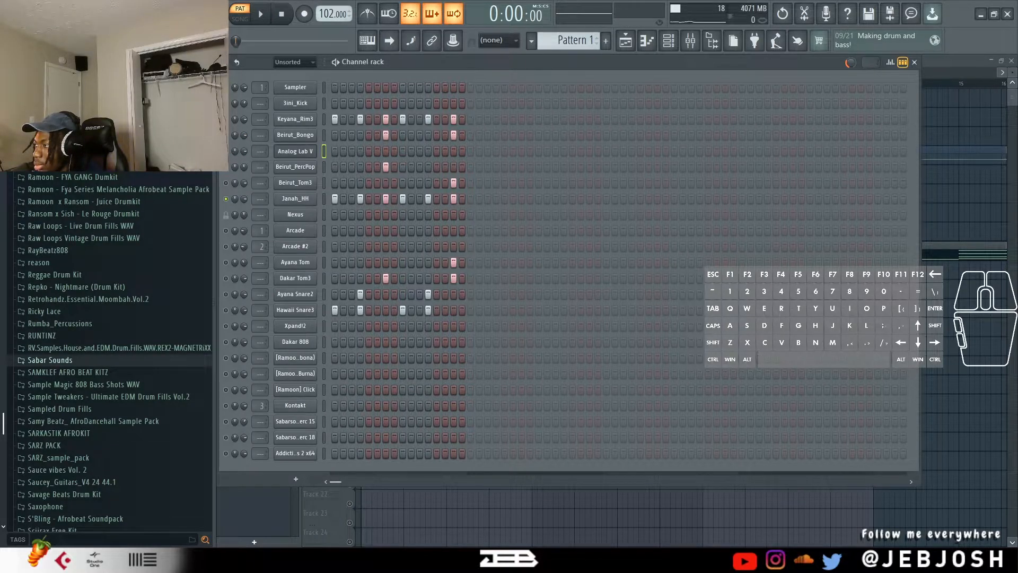
Unmute Ayana Tom, Dakar Tom3, Ayana Snare2 and Hawaii Snare3 one by one while Pattern 1 plays, and stop playback.
key("space")
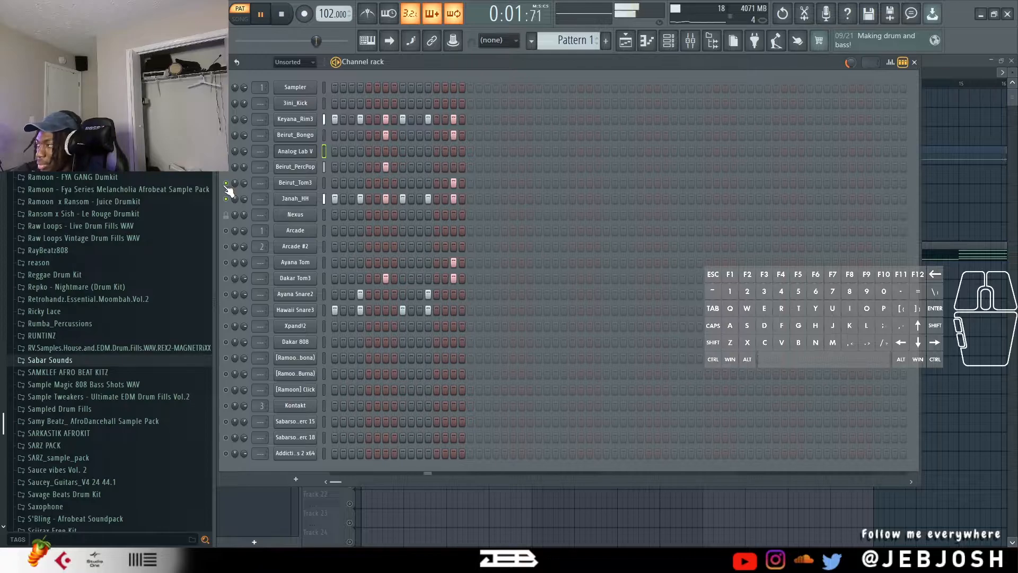
left_click(225, 263)
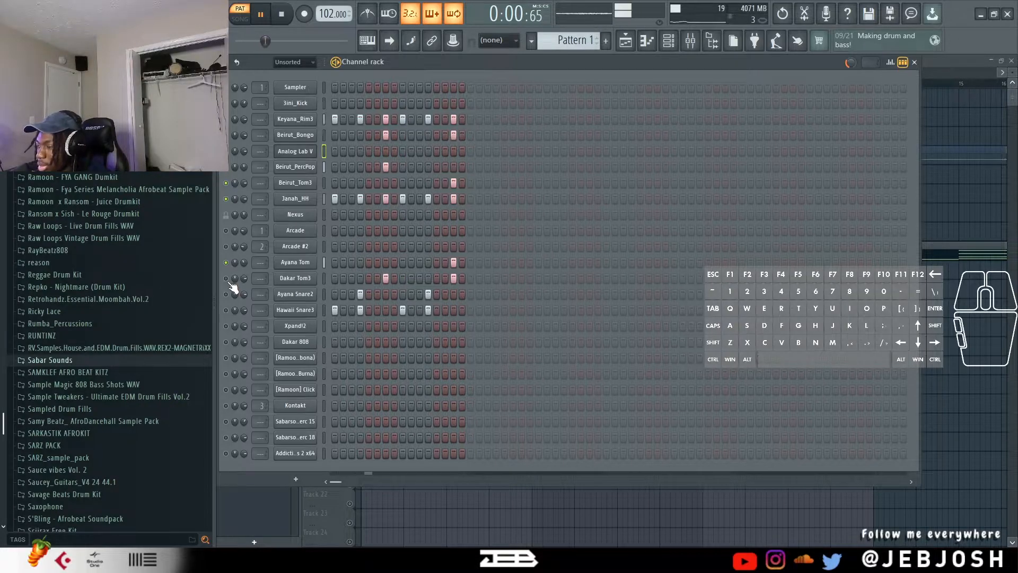
left_click(226, 279)
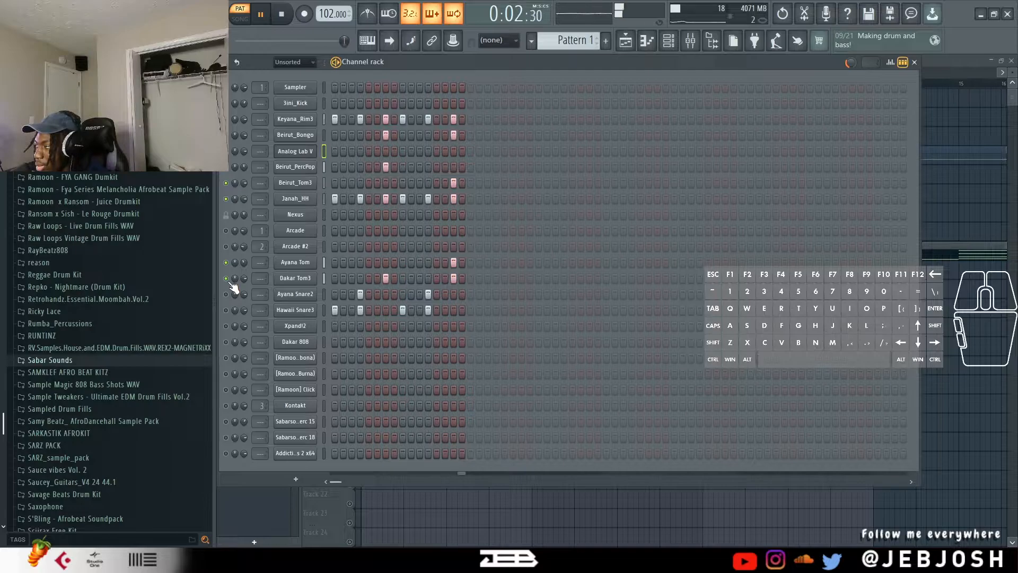
left_click(226, 294)
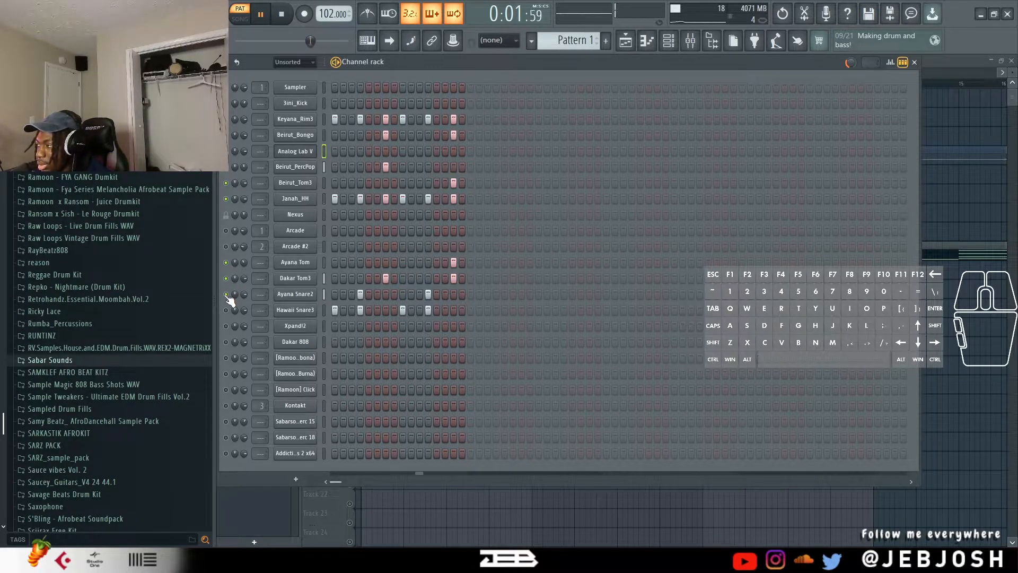
left_click(226, 310)
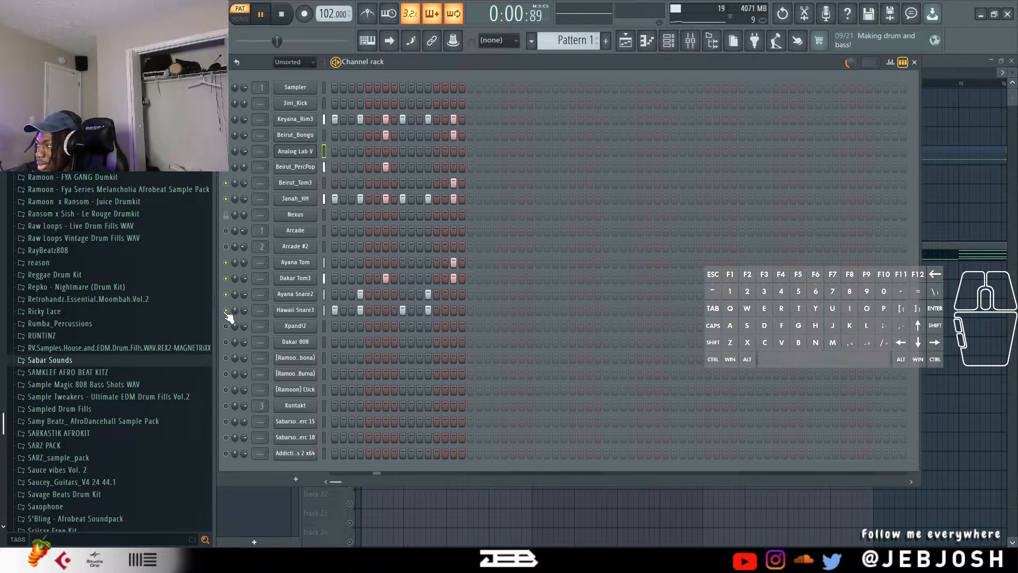
key("space")
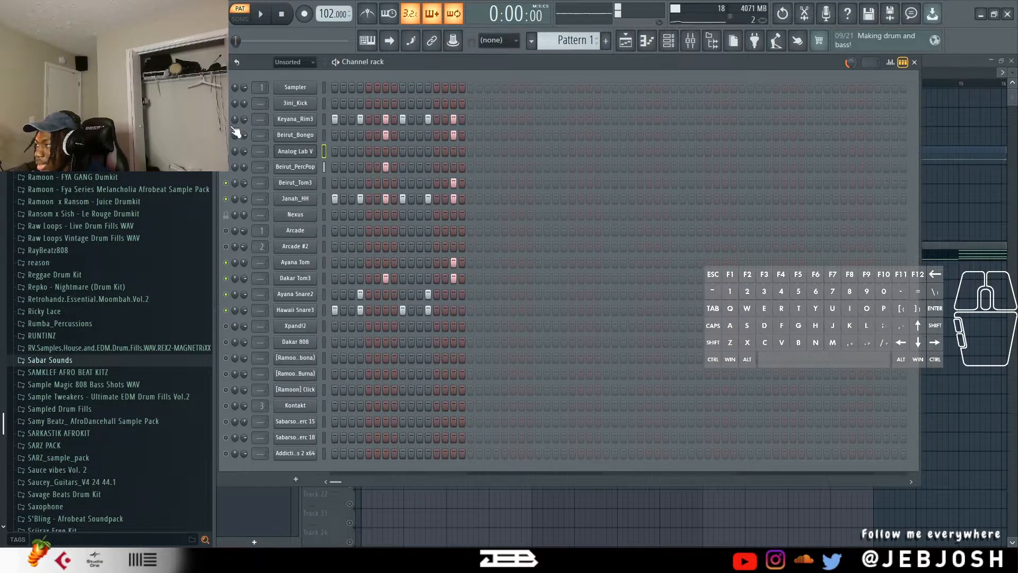
Solo the Keyana_Rim3 channel and audition its rhythm on its own.
left_click(228, 122, "ctrl")
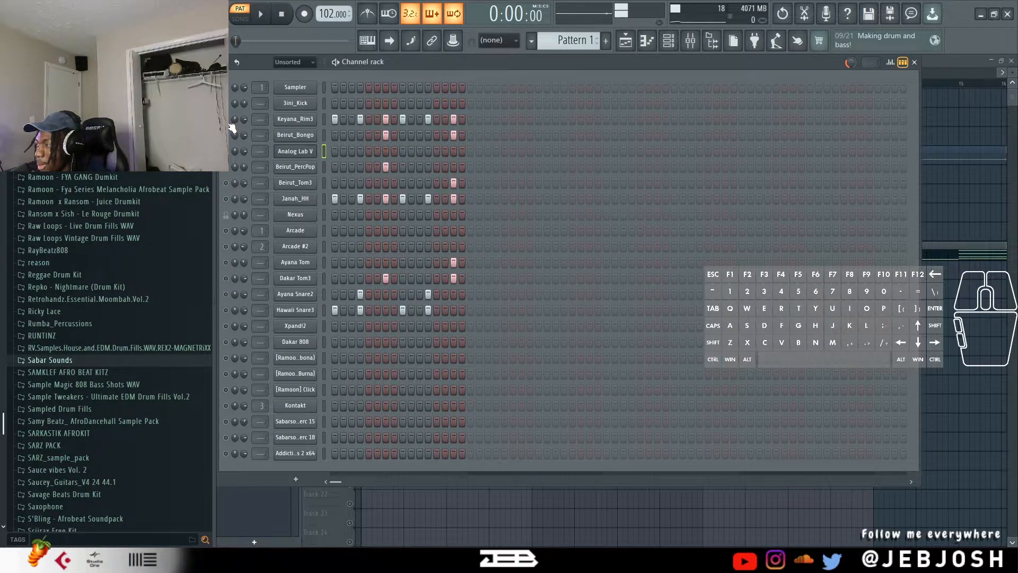
key("space")
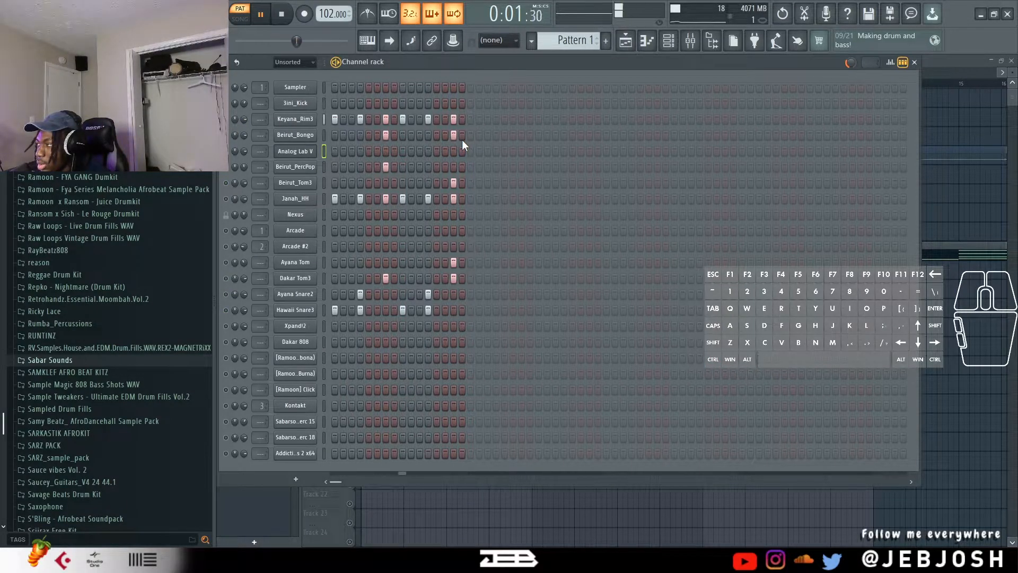
key("space")
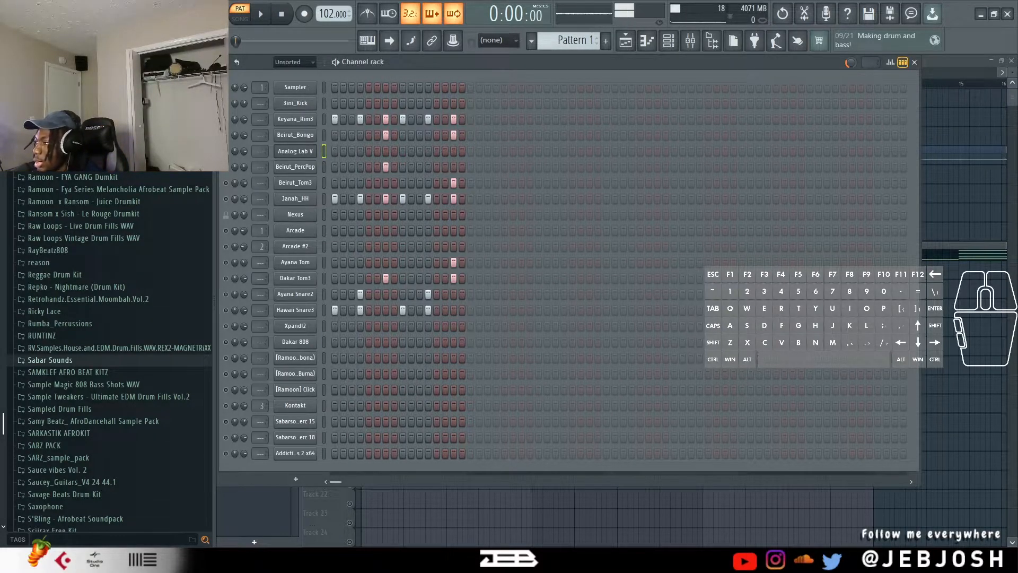
Switch to Pattern 3, open the Arcade instrument and play the pattern.
scroll(581, 37, "down", 1)
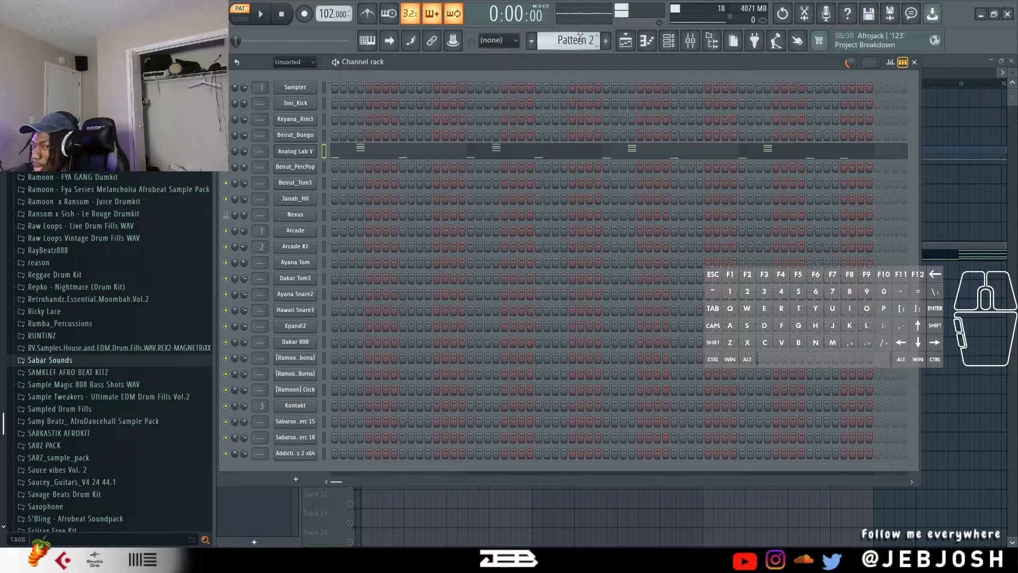
scroll(580, 37, "up", 1)
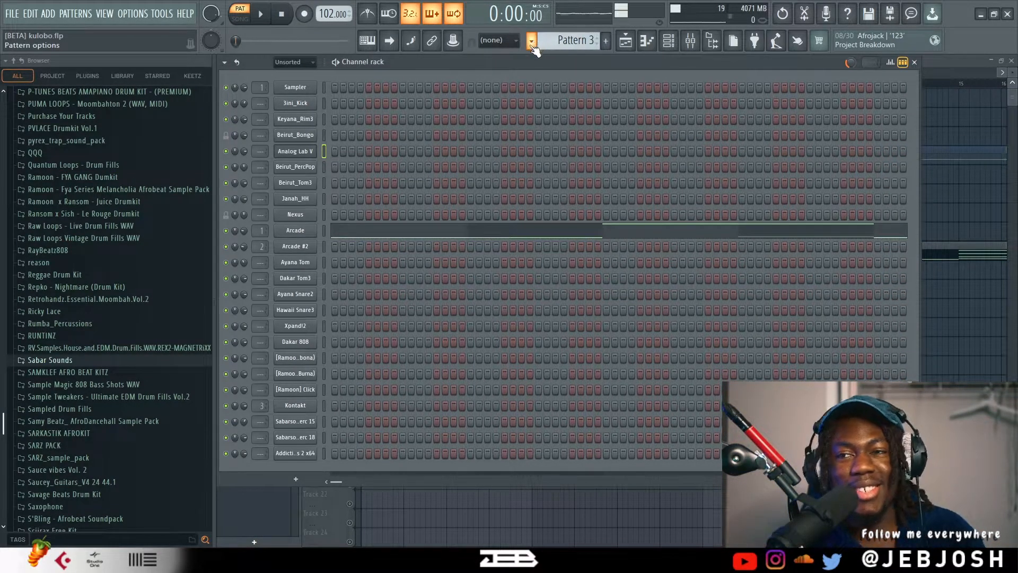
left_click(291, 233)
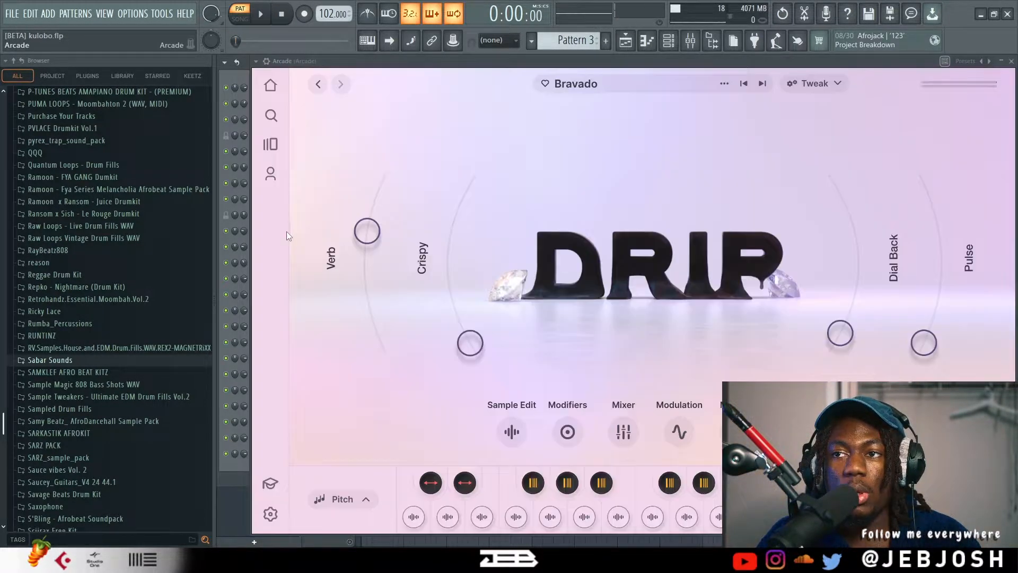
left_click(262, 16)
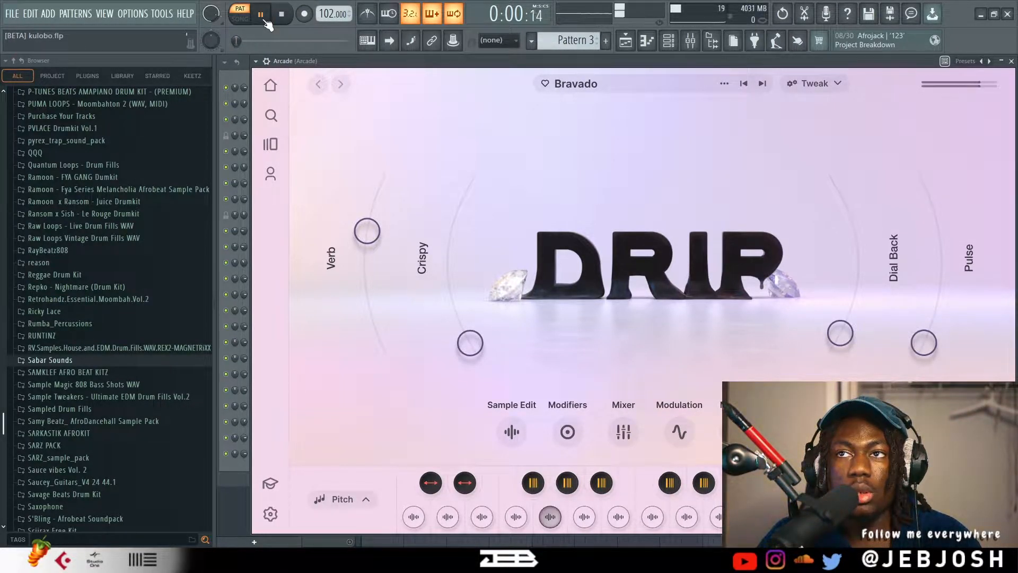
Examine the Arcade notes of Pattern 3 in the piano roll during playback, close it and stop playback.
left_click(244, 75)
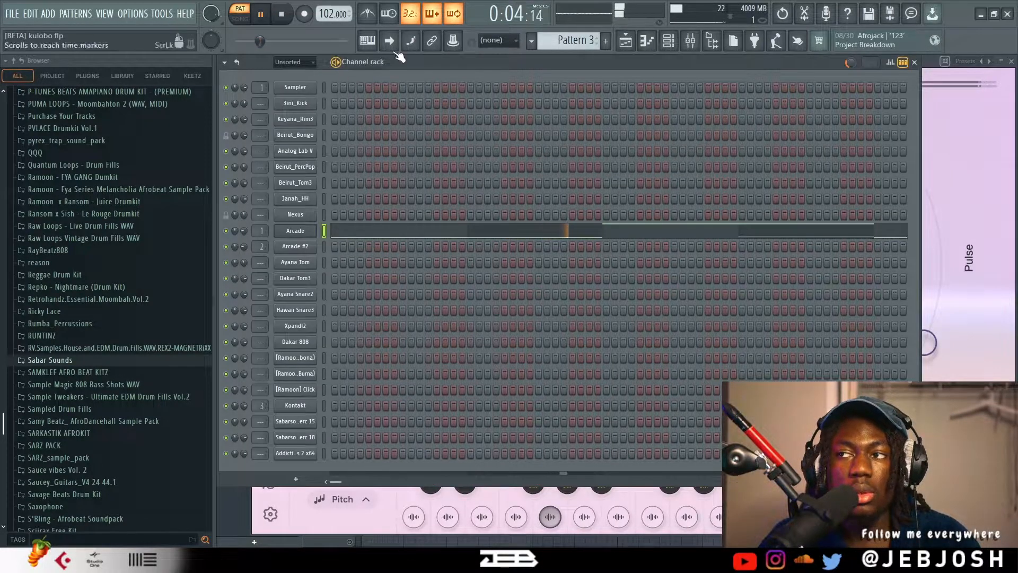
left_click(410, 234)
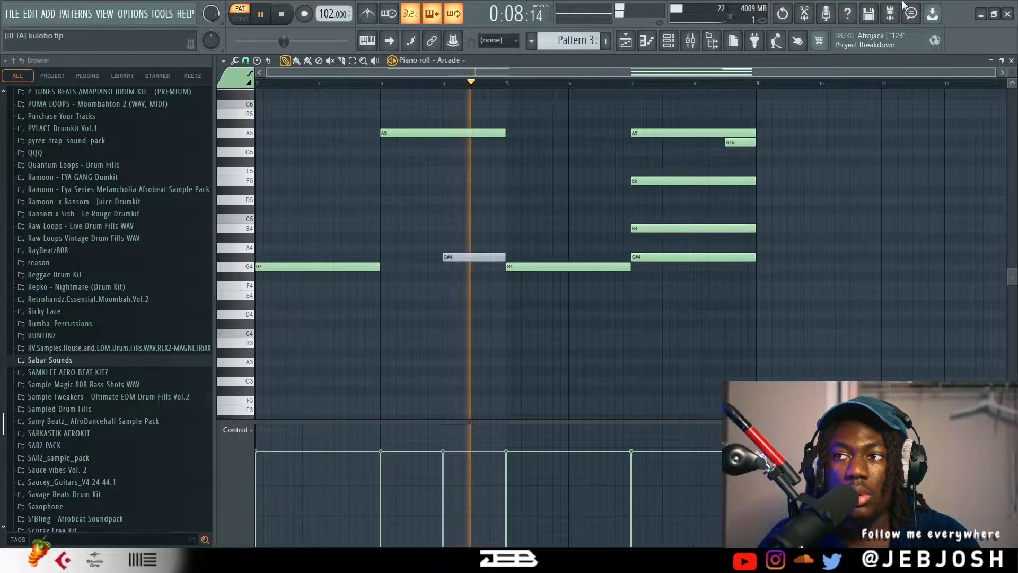
left_click(1012, 62)
key("space")
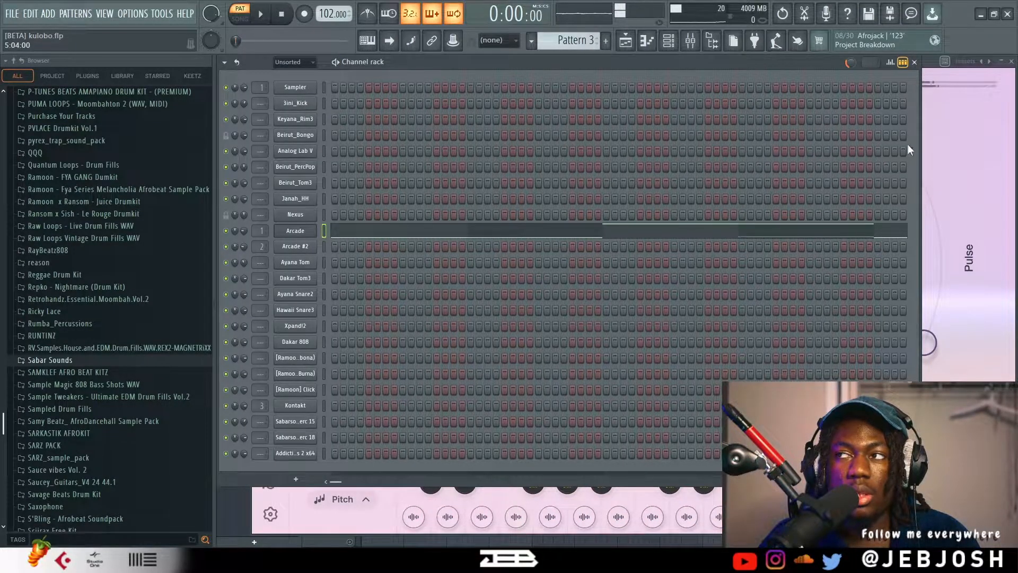
Bring up the Arcade instrument window, shift it to check its key setting, and close it.
left_click(928, 68)
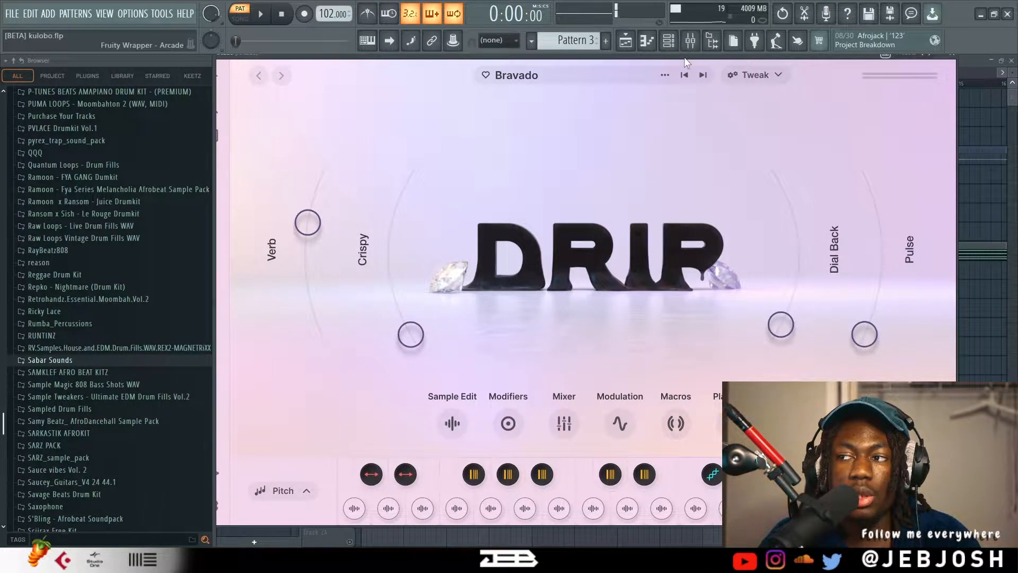
left_click_drag(683, 56, 481, 32)
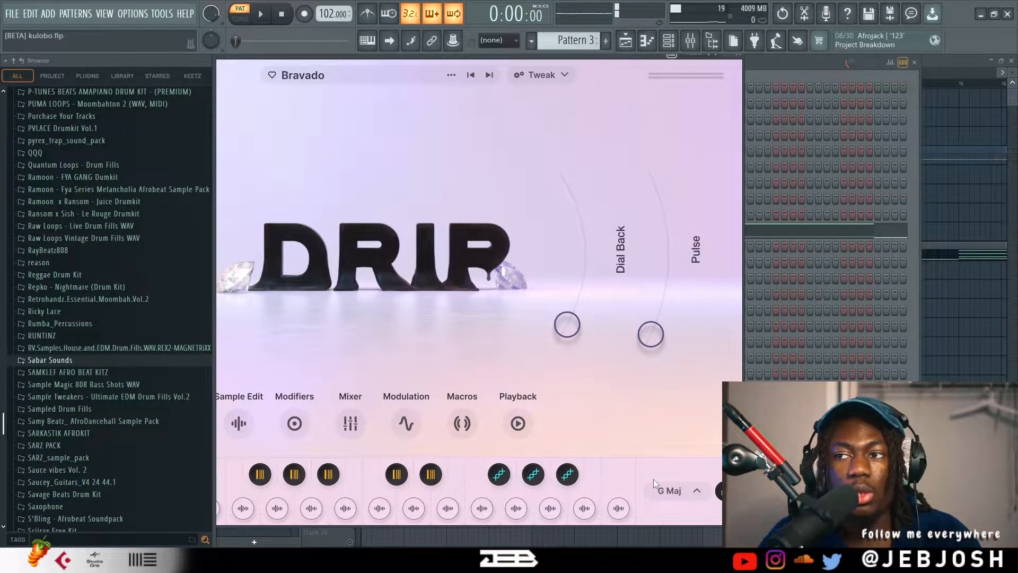
left_click(744, 60)
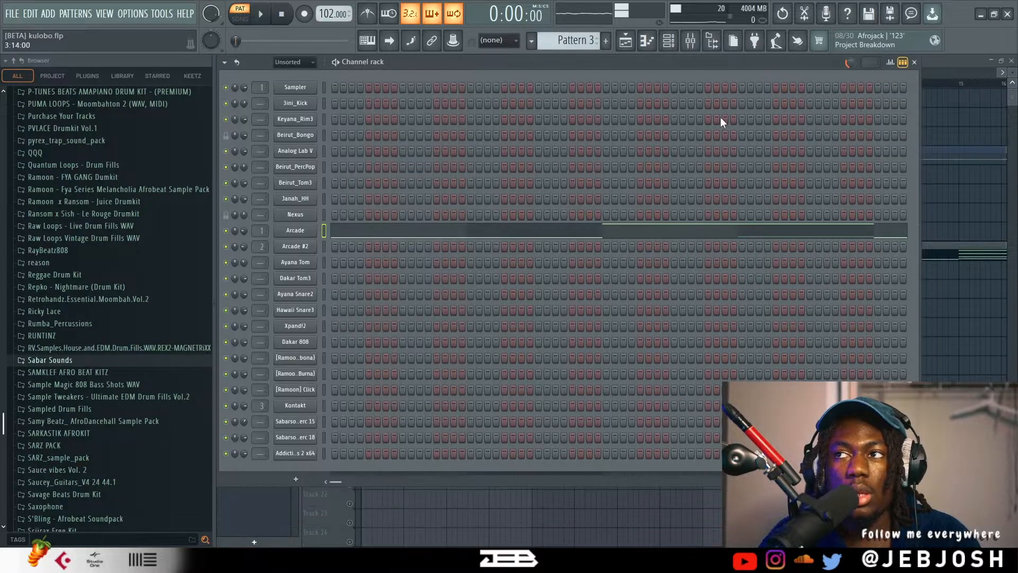
Switch to Pattern 2 and examine the Analog Lab V chords up close in the piano roll.
scroll(593, 37, "up", 1)
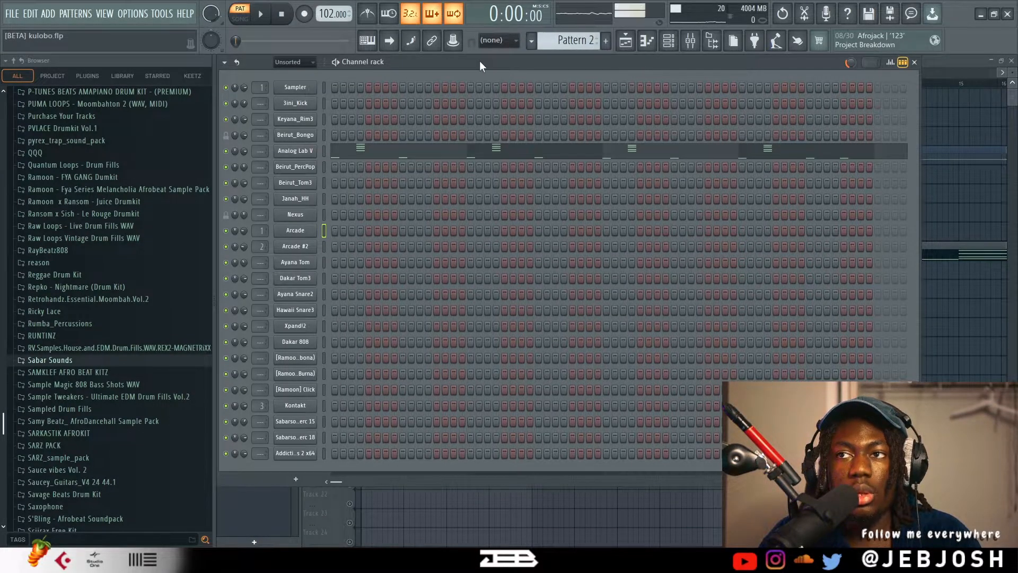
left_click(424, 158)
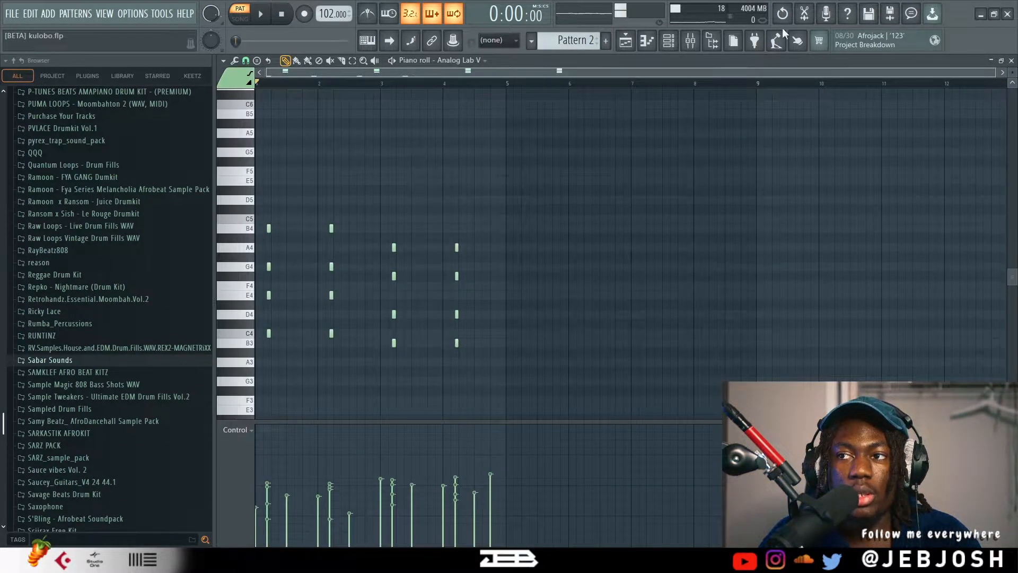
left_click_drag(995, 74, 637, 72)
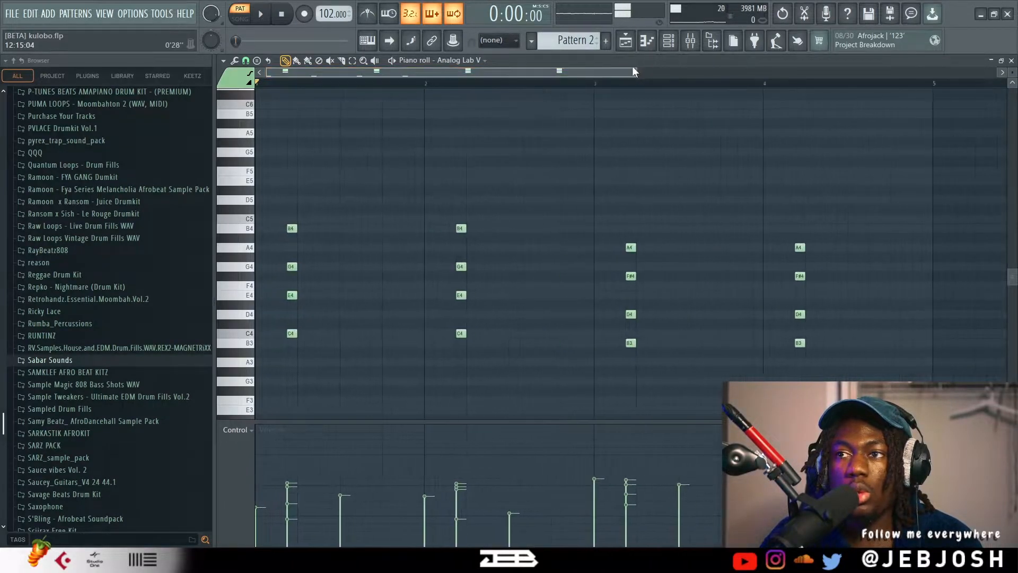
Examine the low notes beneath the Analog Lab V chords in the piano roll and play the opening chord.
scroll(477, 119, "down", 3)
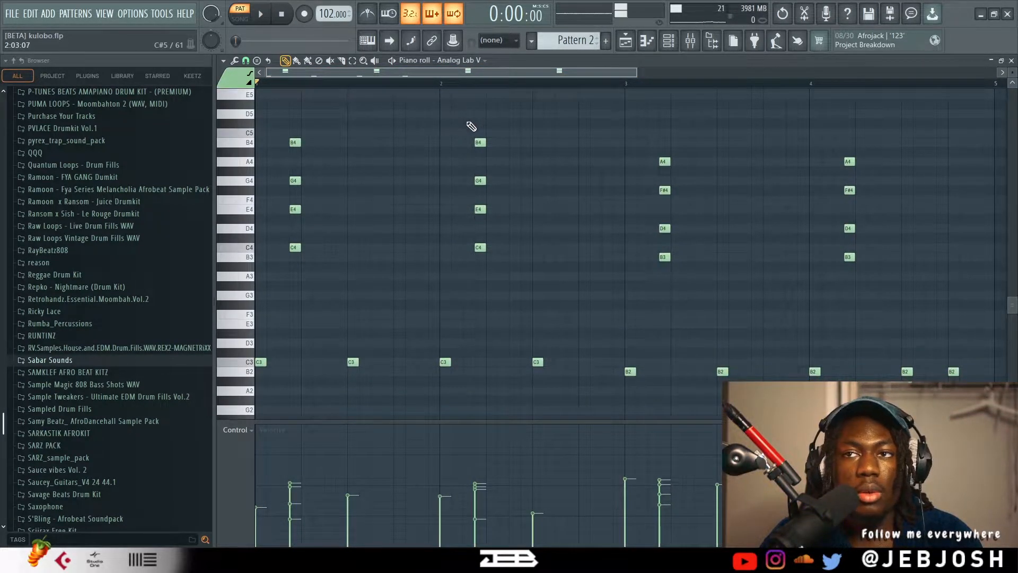
scroll(471, 125, "up", 2)
left_click_drag(533, 71, 504, 74)
key("space")
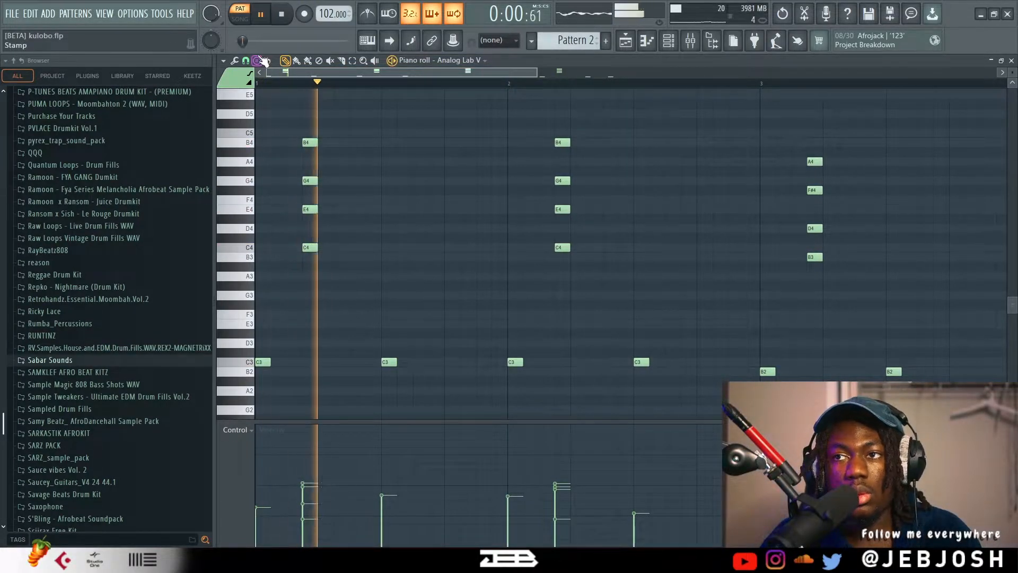
left_click_drag(538, 71, 639, 73)
key("space")
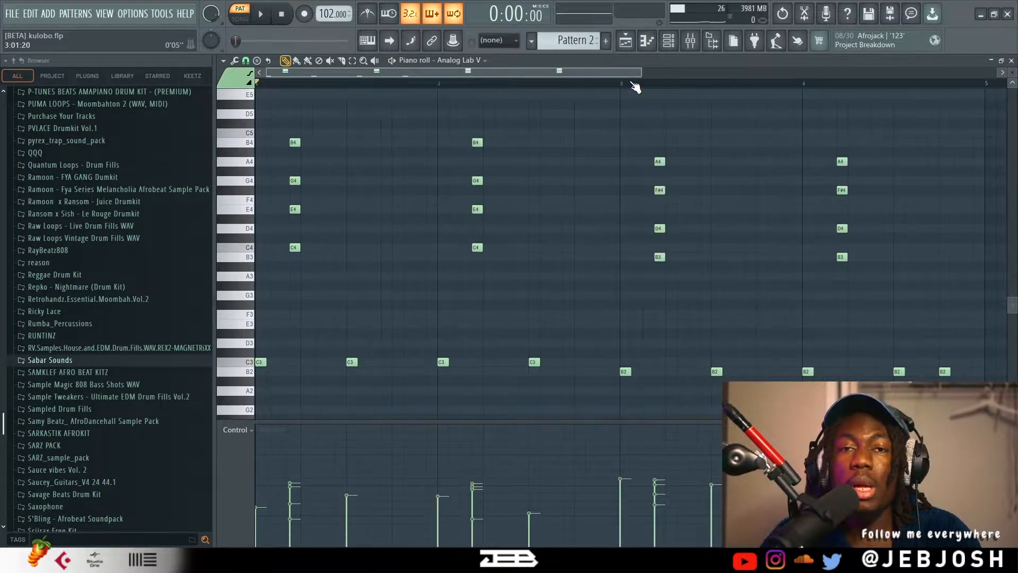
key("space")
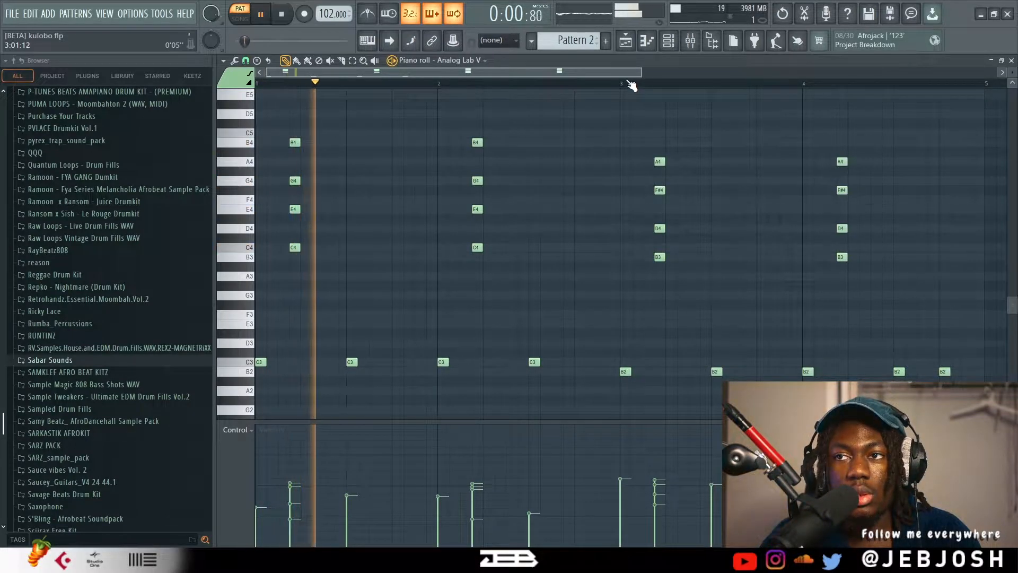
key("space")
Audition the second half of the Analog Lab V chords from bar 3, and return to the channel rack.
left_click(623, 83)
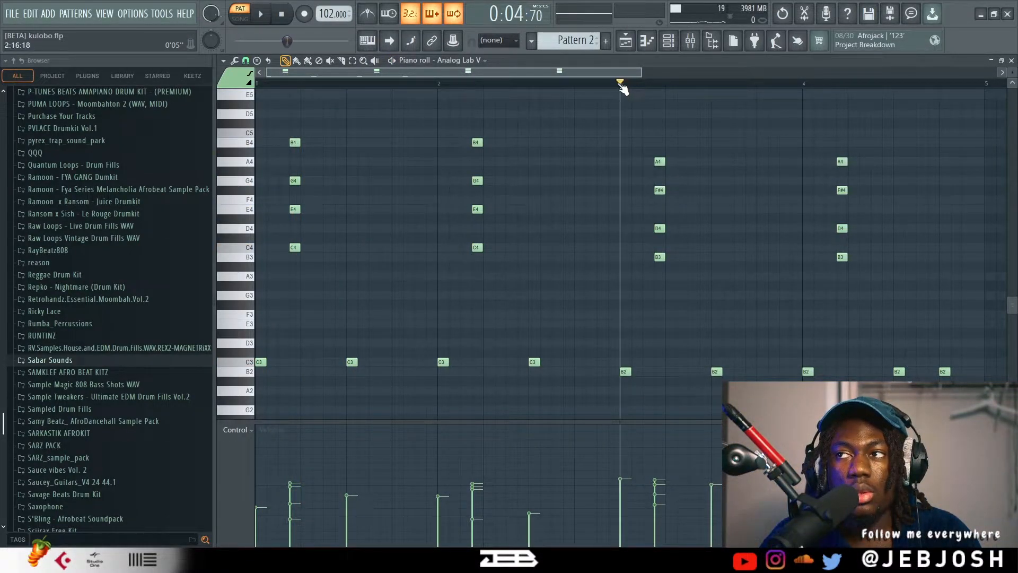
key("space")
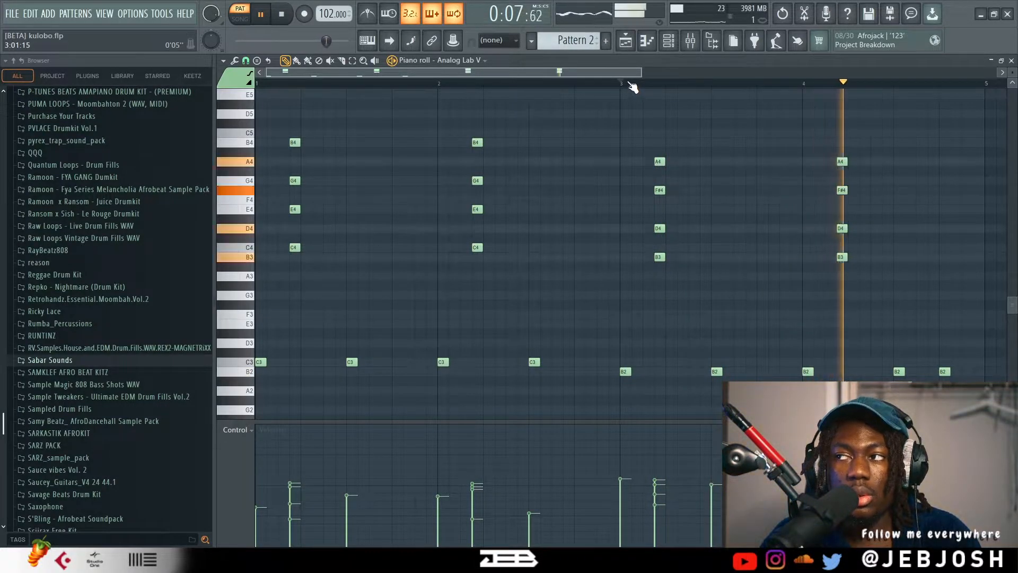
key("space")
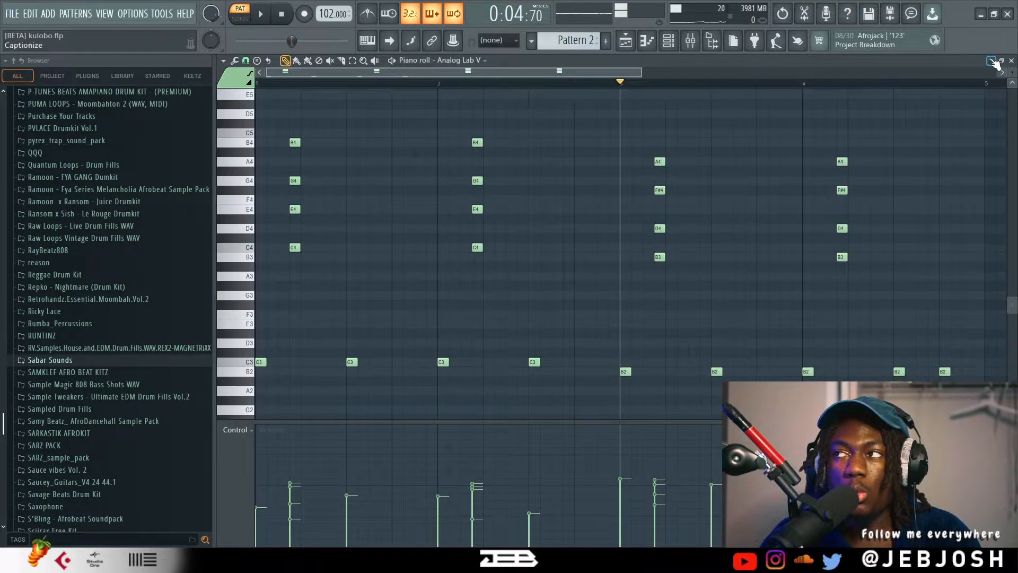
key("F6")
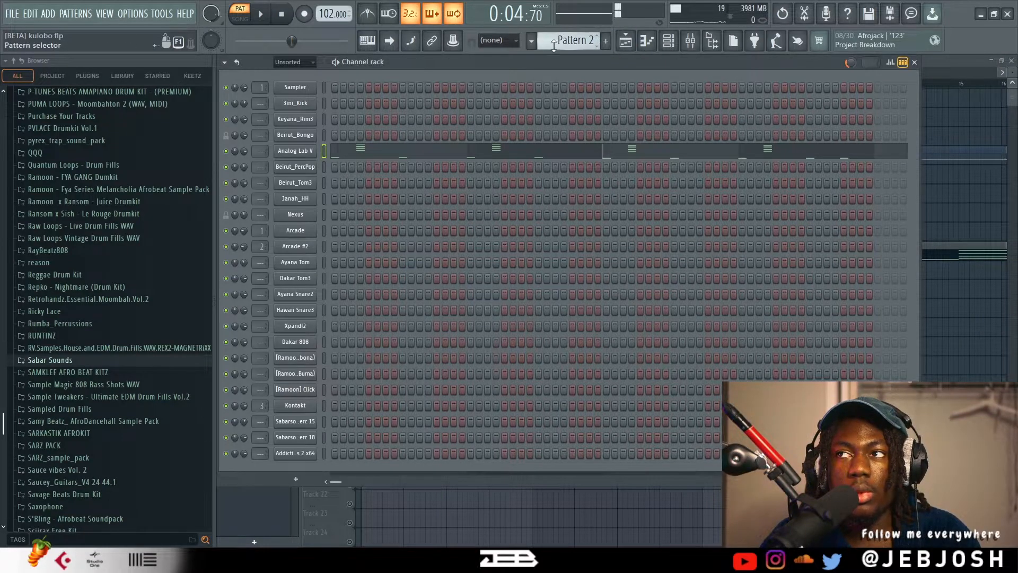
Switch to Pattern 4, check the Arcade #2 instrument window, and audition the pattern from its beginning.
scroll(561, 46, "up", 2)
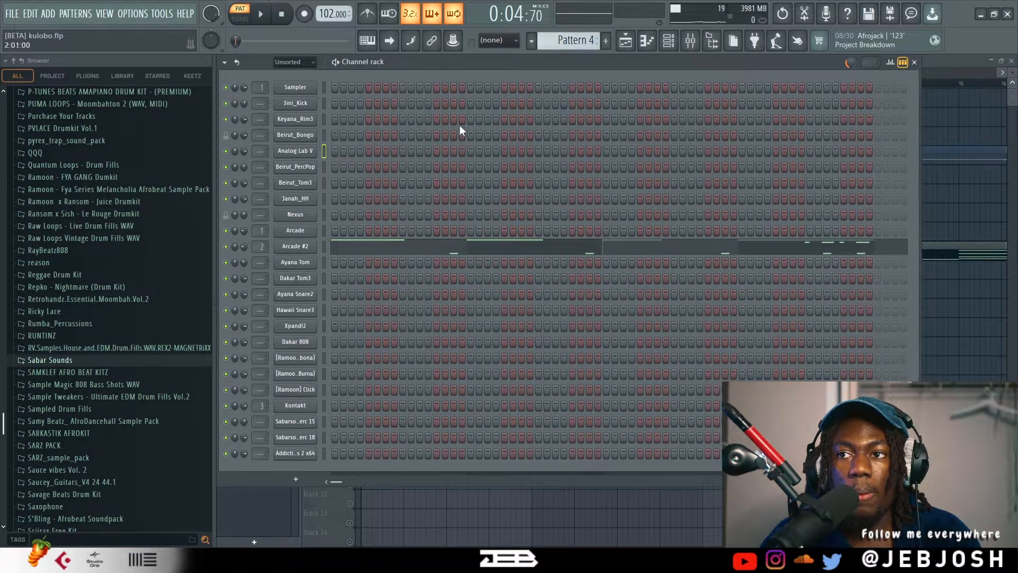
left_click(283, 16)
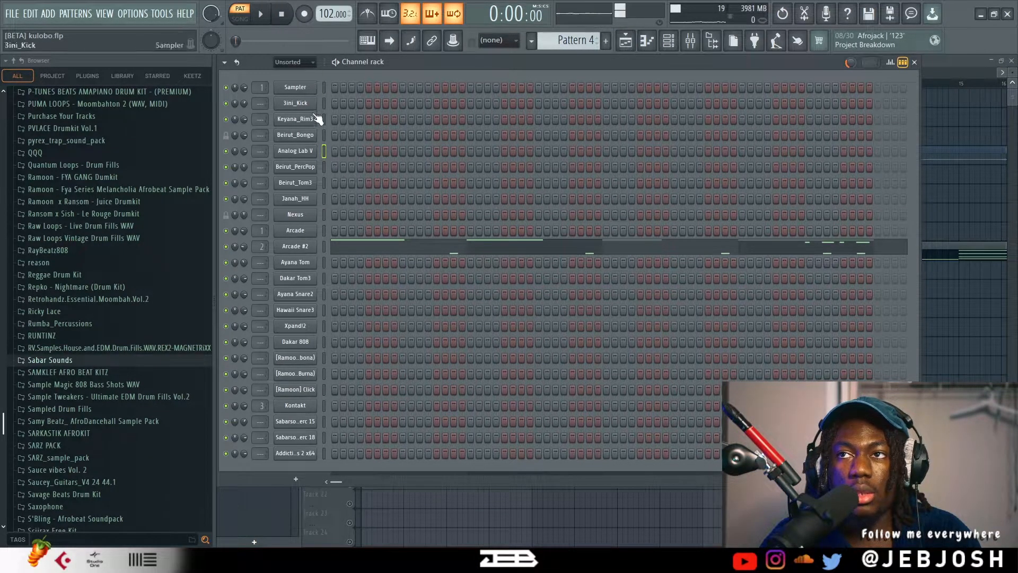
left_click(310, 250)
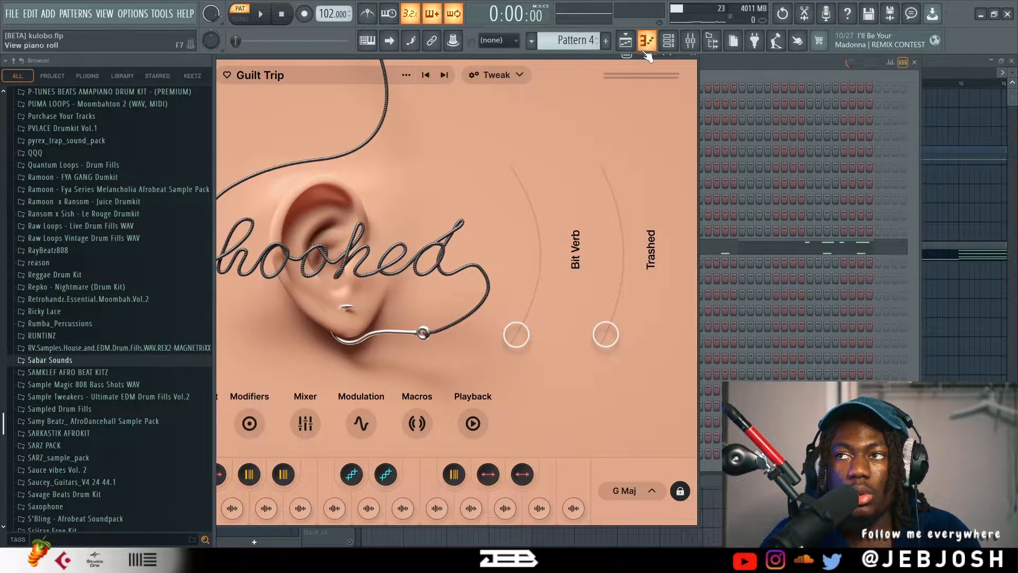
left_click(710, 64)
key("space")
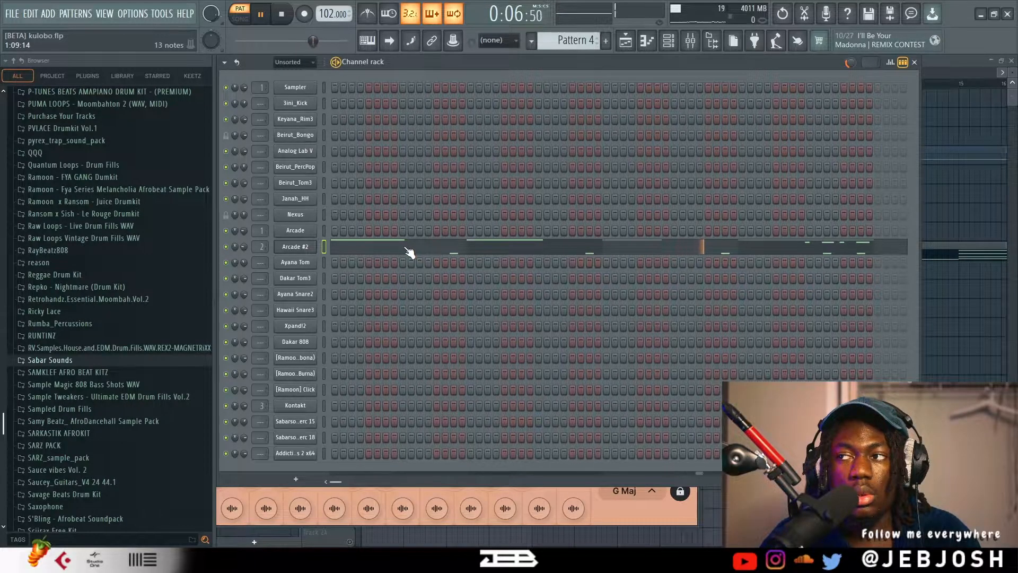
key("space")
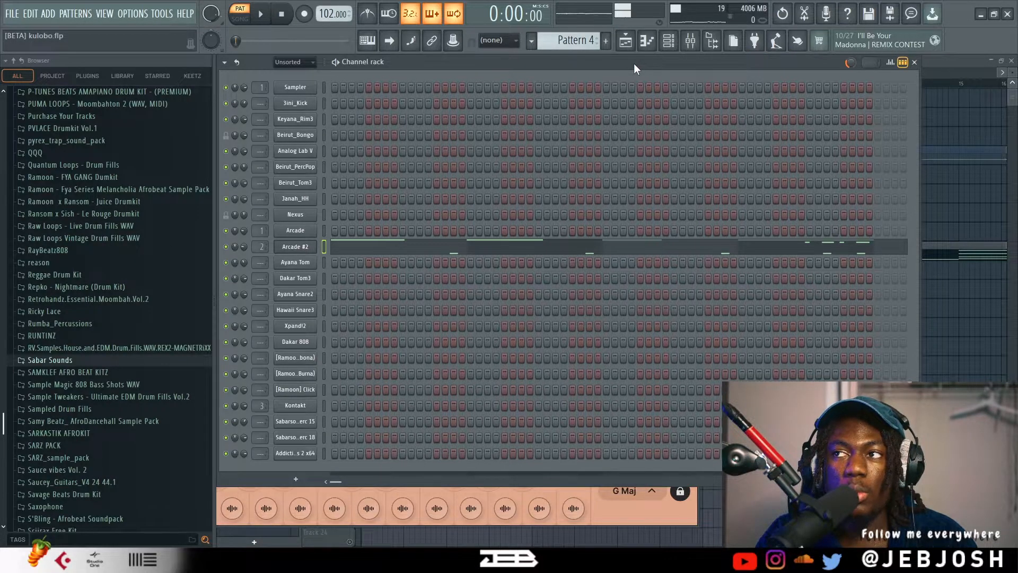
Switch to Pattern 5 and open the sampler settings of the Dakar 808 channel.
scroll(593, 35, "down", 1)
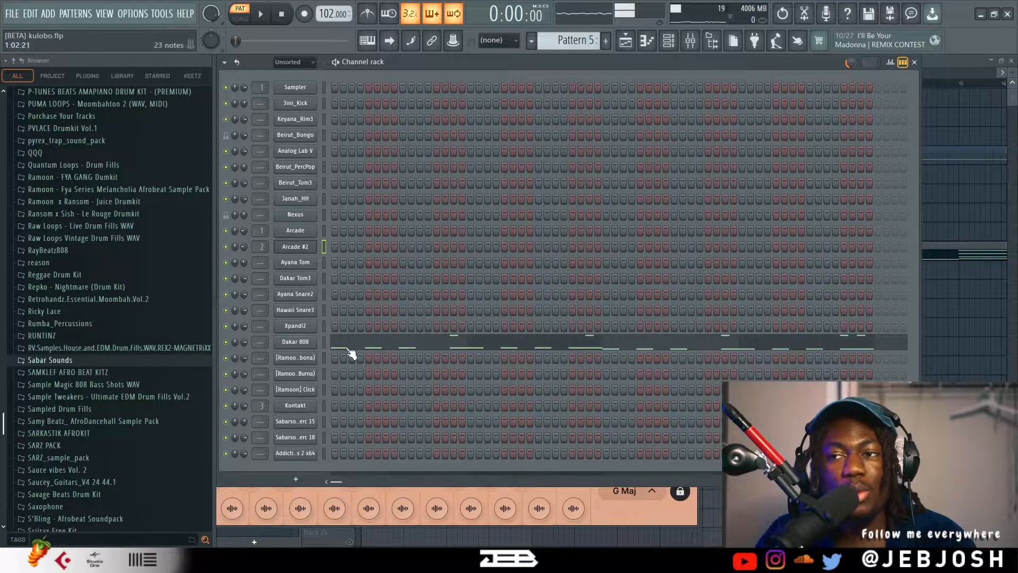
left_click(314, 343)
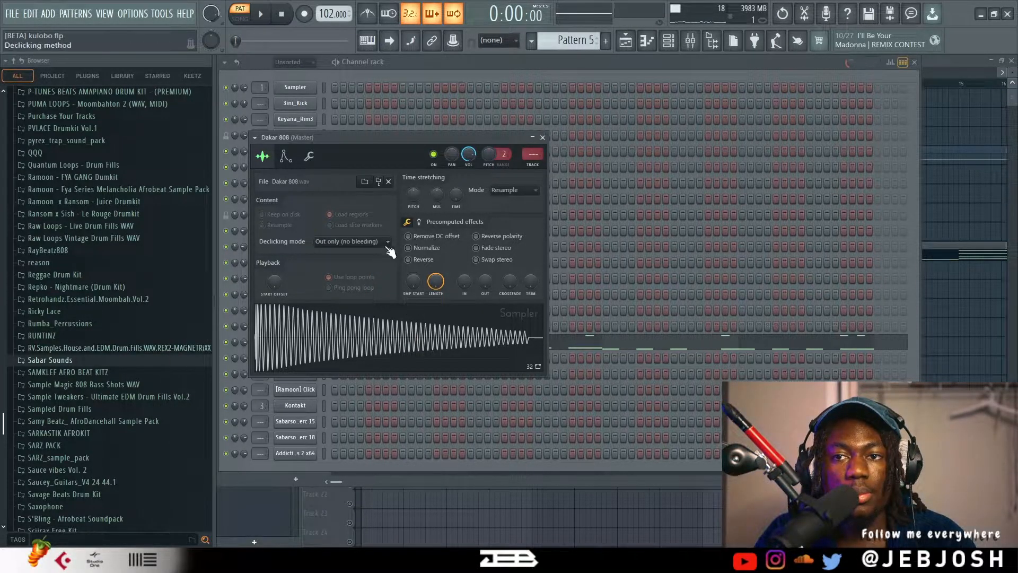
Locate and preview the Dakar 808 sample in the Ramoon - FYA GANG Dumkit's Bass & 808's folder, and close the sampler window.
left_click(148, 191)
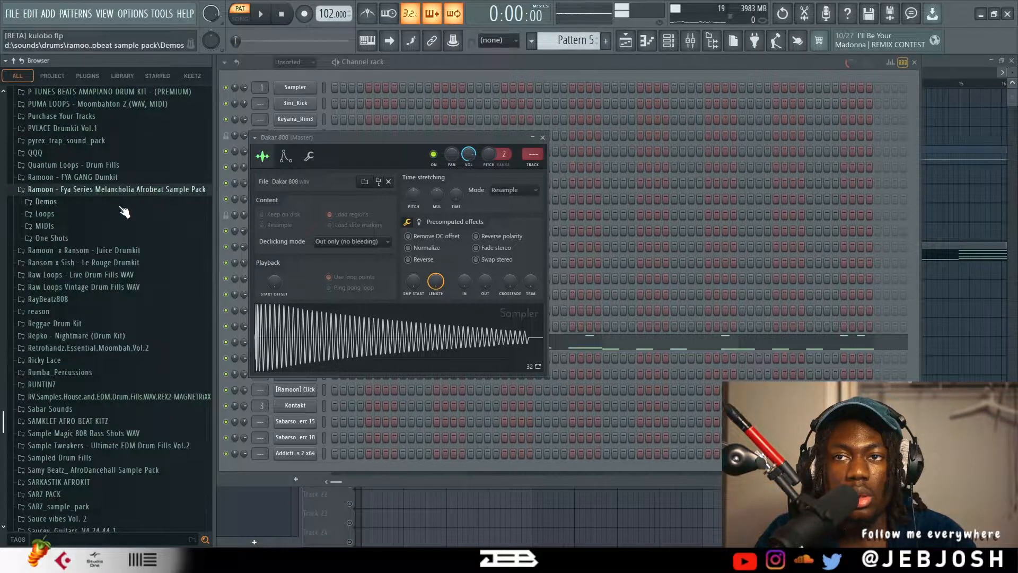
left_click(94, 239)
left_click(94, 263)
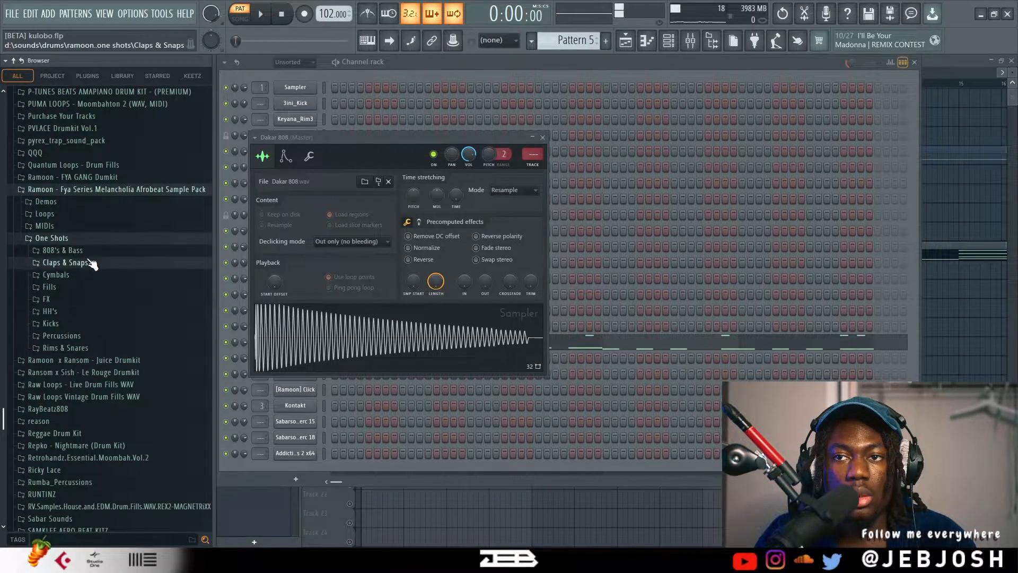
left_click(93, 251)
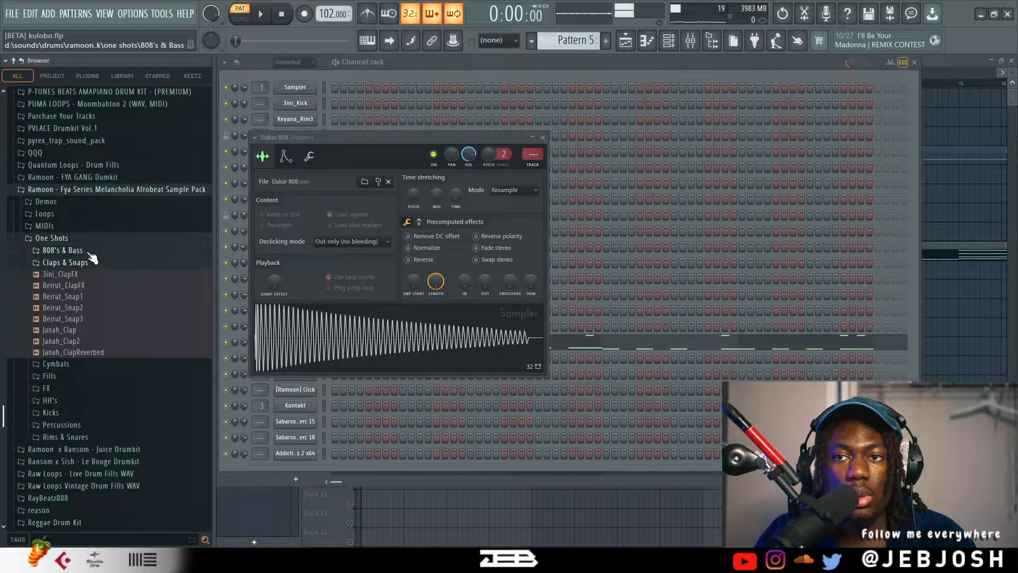
left_click(106, 177)
left_click(100, 202)
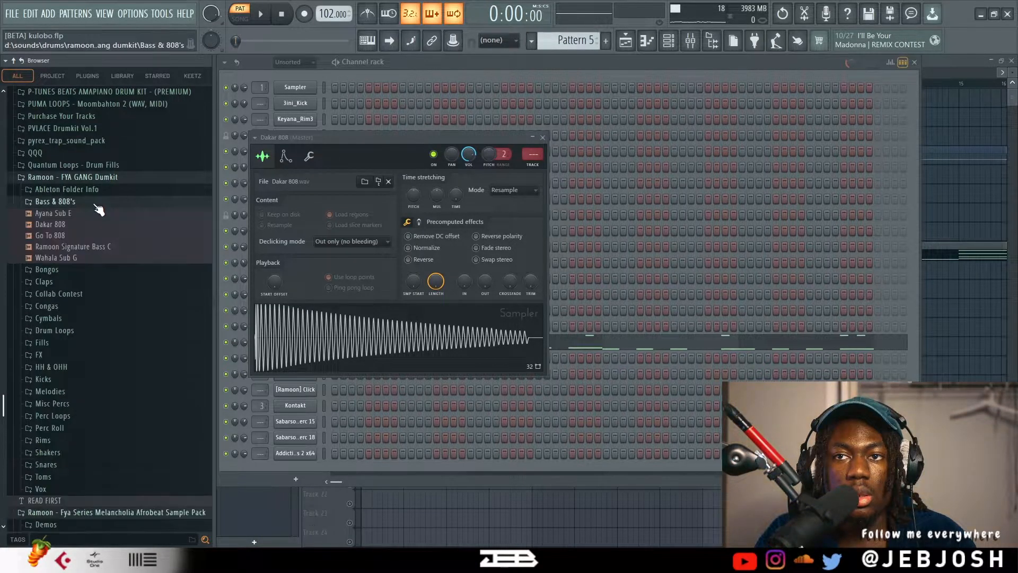
left_click(106, 225)
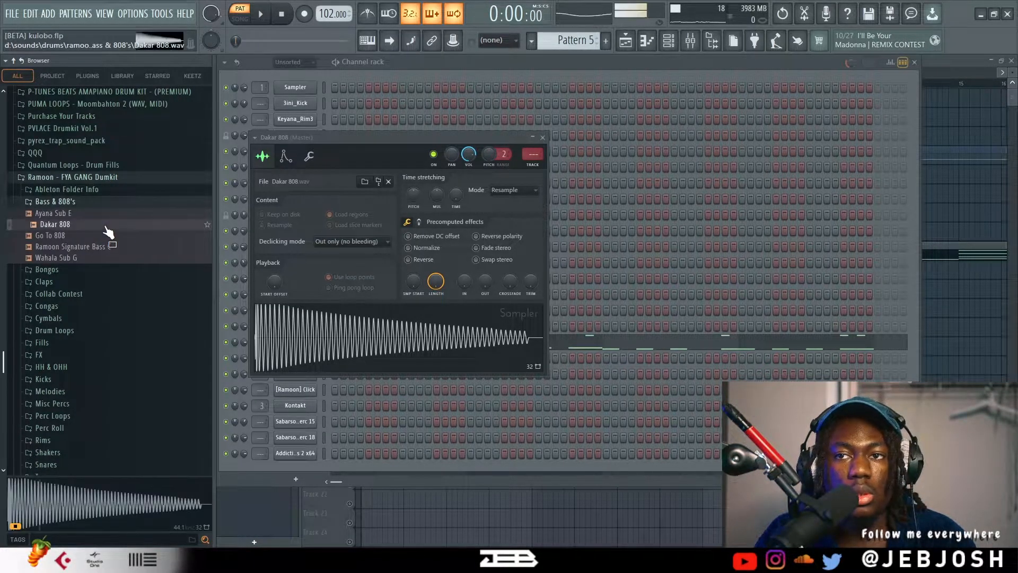
left_click(542, 138)
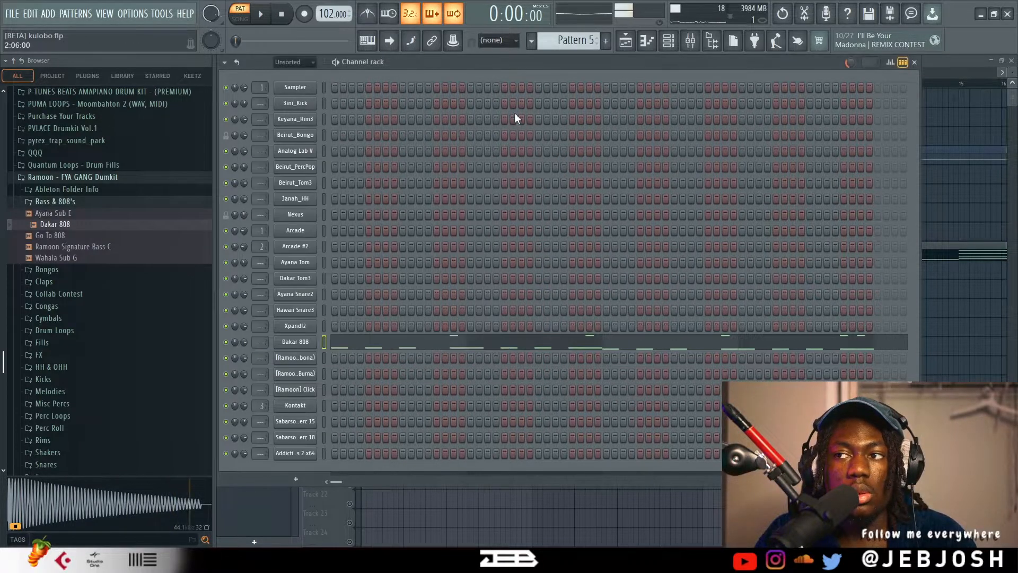
Examine the Dakar 808 notes of Pattern 5 in the piano roll during playback, stop playback and close the piano roll.
left_click(362, 350)
scroll(357, 345, "up", 5)
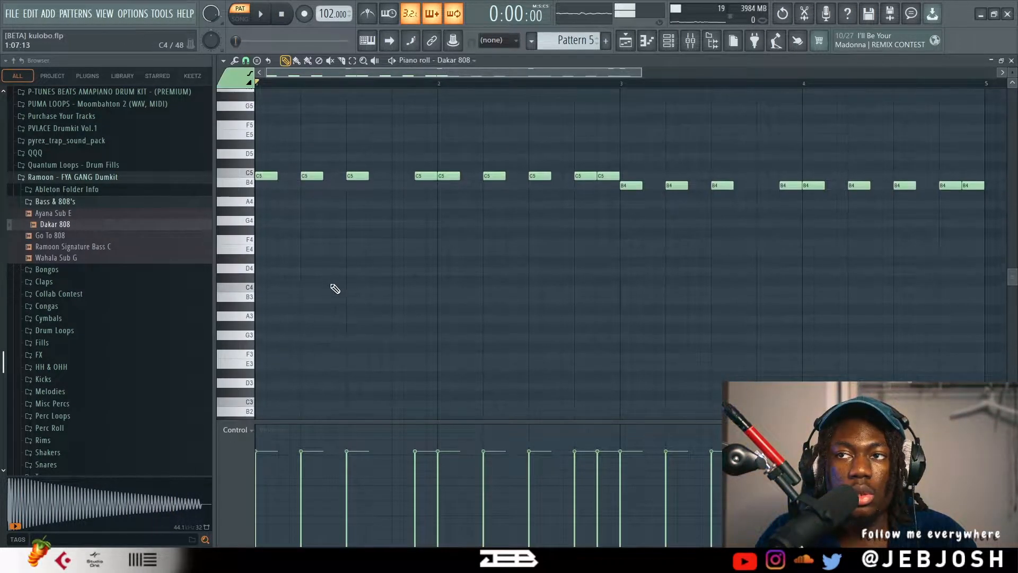
key("space")
key("space")
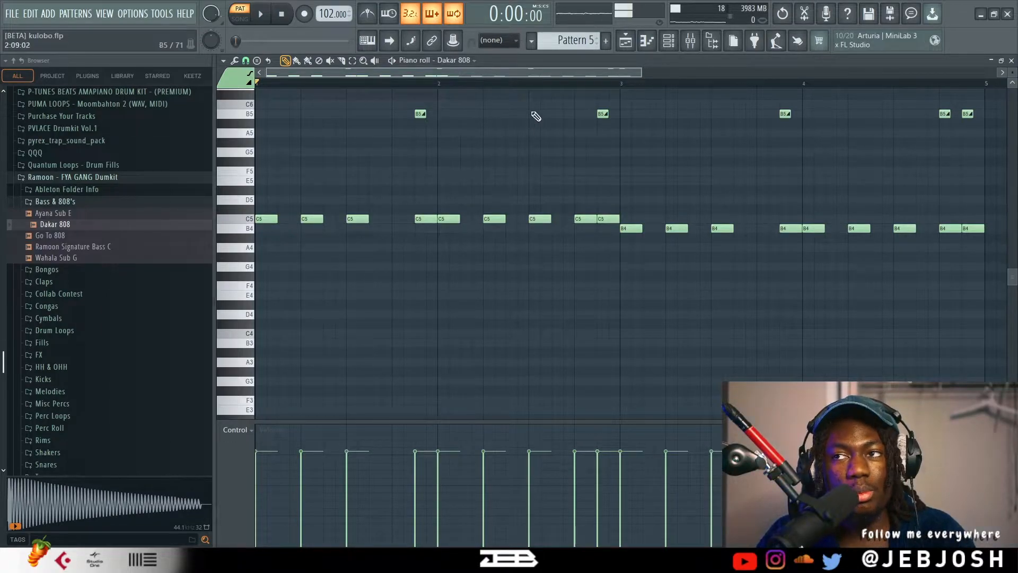
key("space")
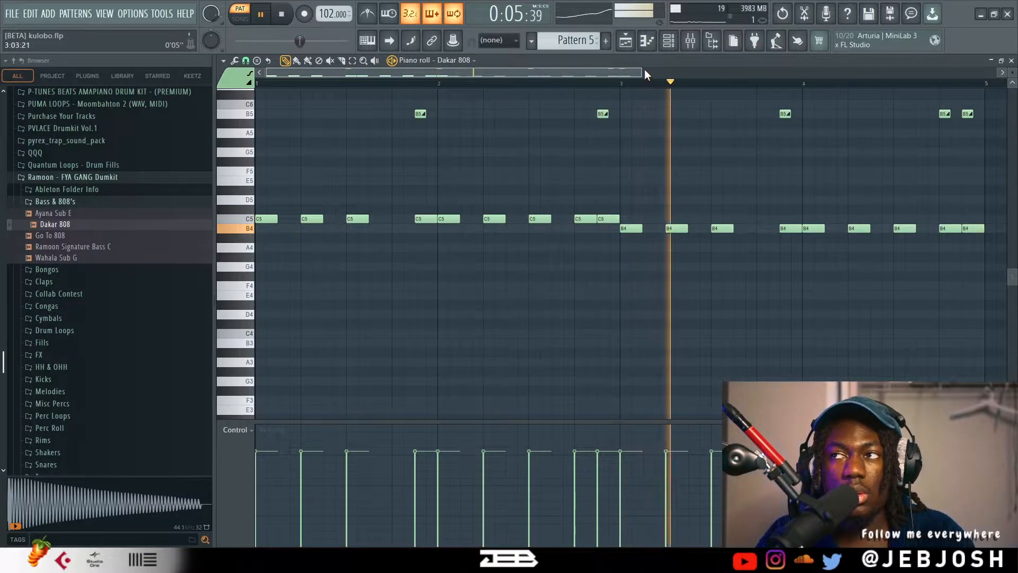
left_click_drag(644, 71, 898, 71)
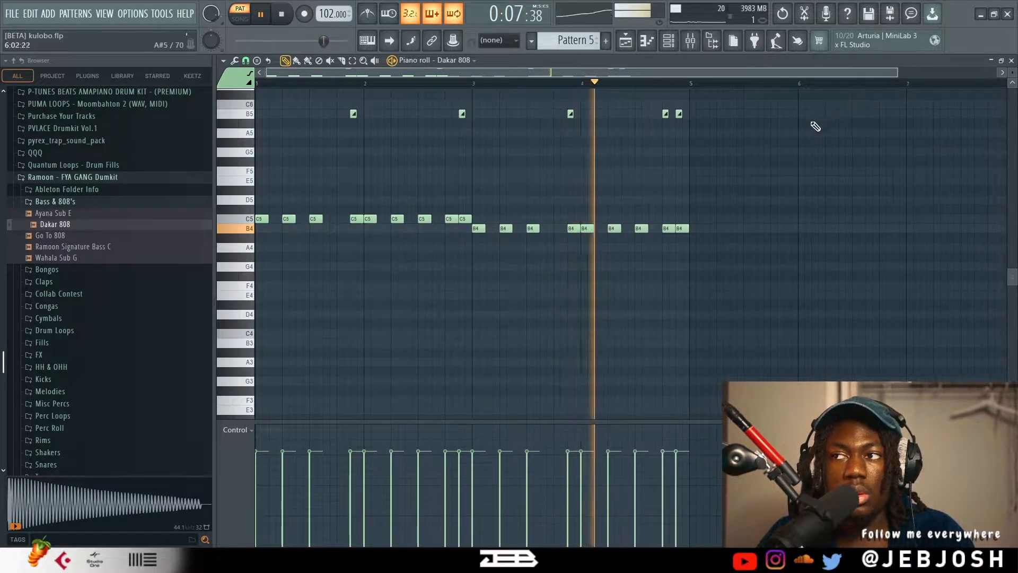
key("space")
left_click(1012, 61)
Switch to Pattern 6, audition its Dakar 808 variation in the piano roll, and close the piano roll.
scroll(574, 39, "up", 1)
left_click(354, 350)
key("space")
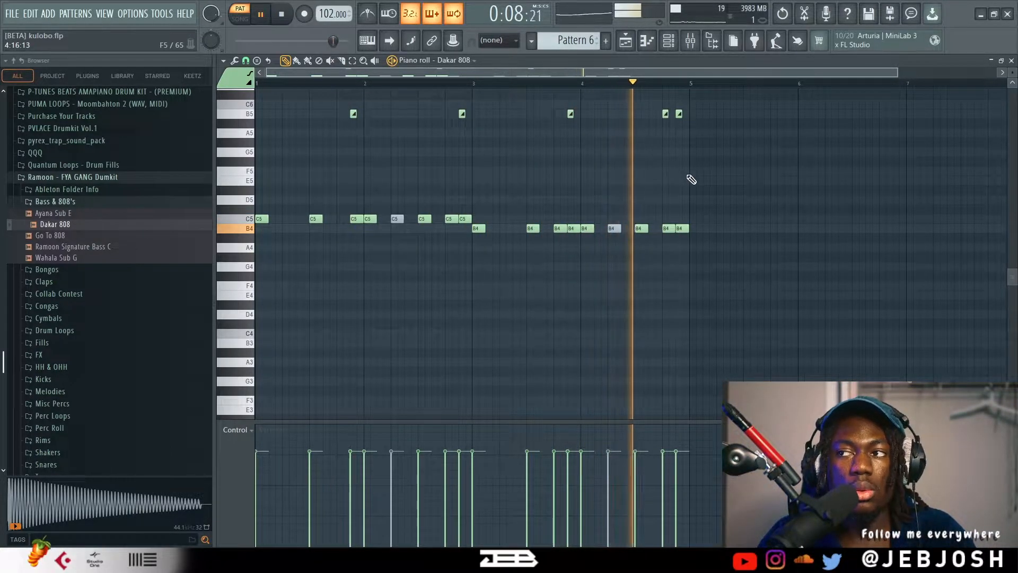
key("space")
left_click(1010, 59)
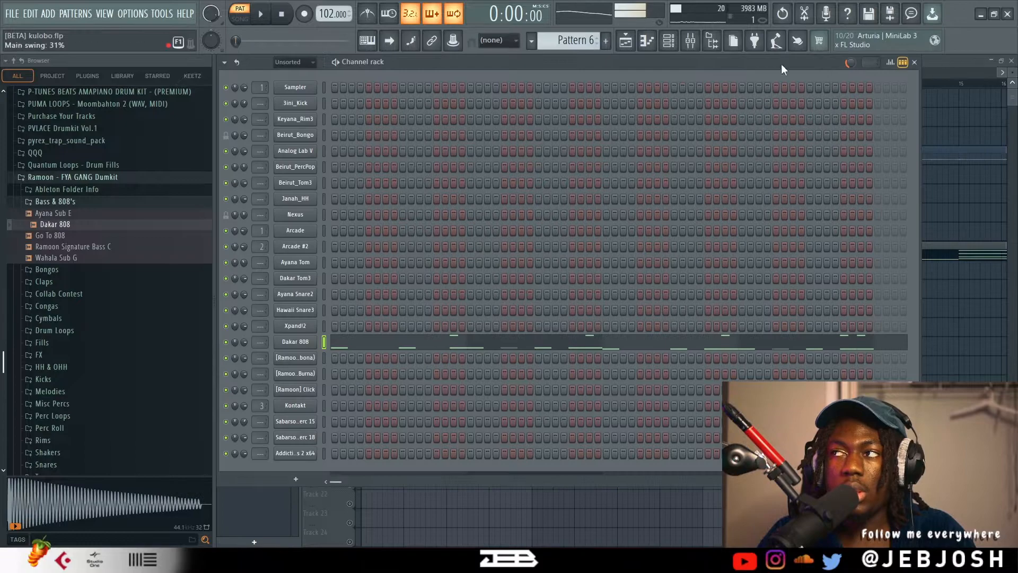
Switch to Pattern 7 and audition its Ramoon percussion and click steps.
scroll(581, 43, "down", 1)
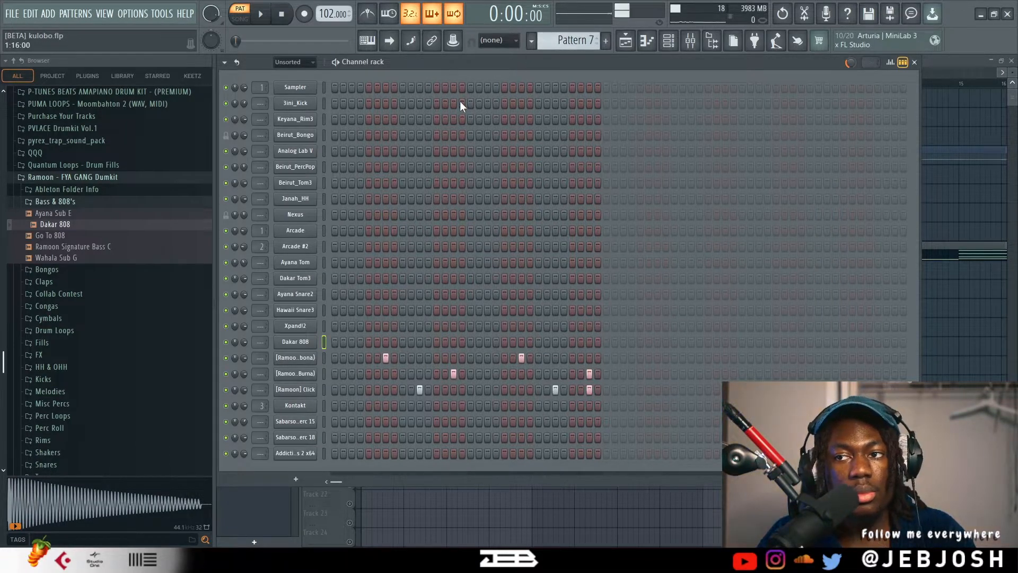
key("space")
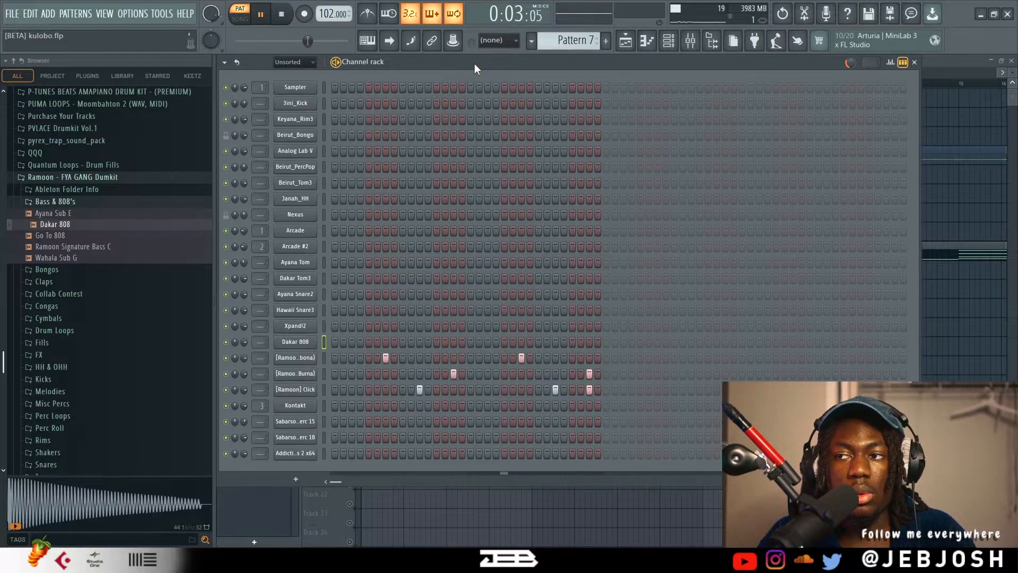
key("space")
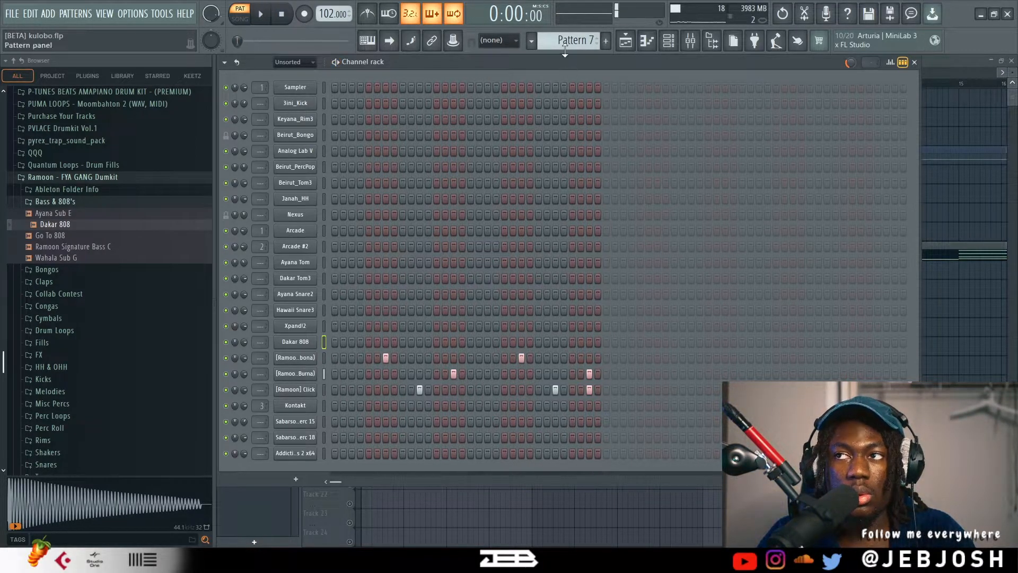
Play Pattern 8, check the Ambient Minimalism instrument in its Kontakt channel, close the window and stop playback.
scroll(563, 40, "down", 1)
key("space")
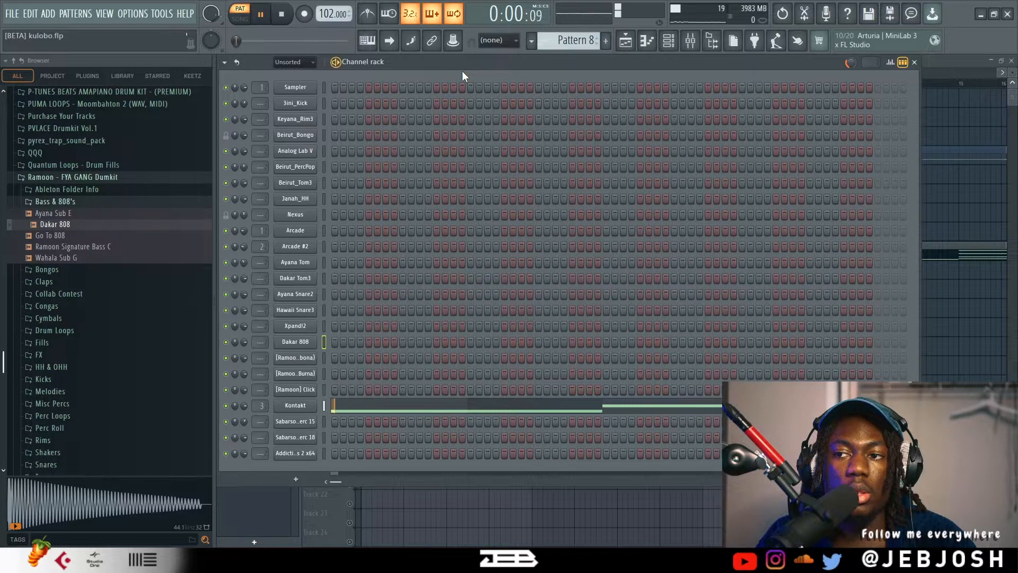
left_click(298, 406)
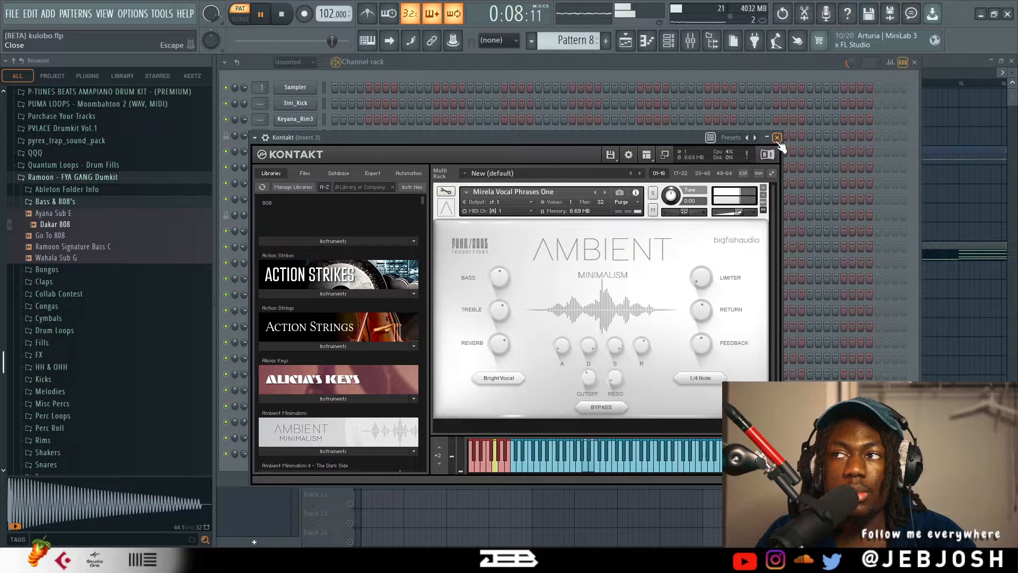
left_click(780, 140)
key("space")
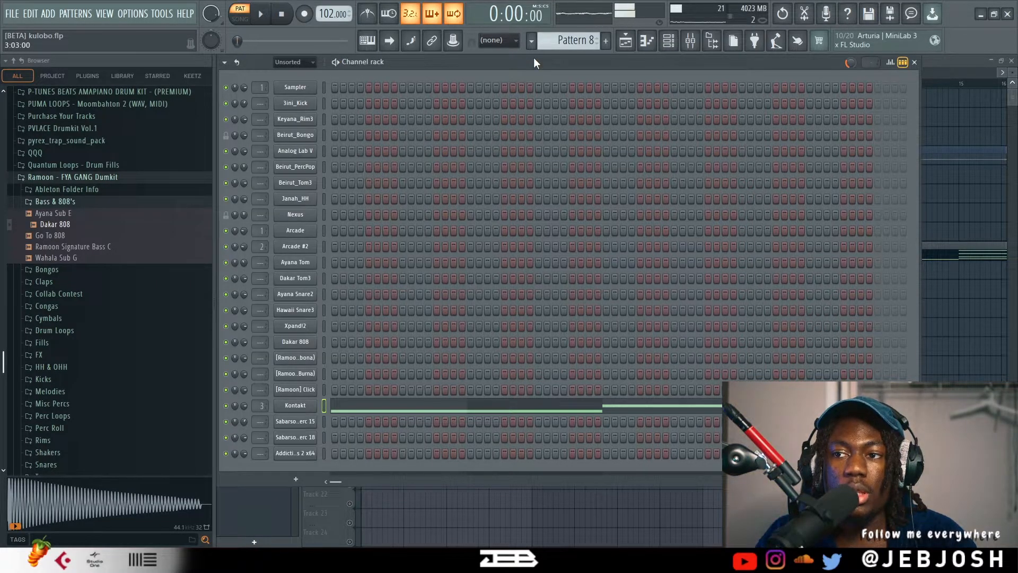
Bring up the mixer and open the Kickstart effect on Insert 3.
left_click(690, 40)
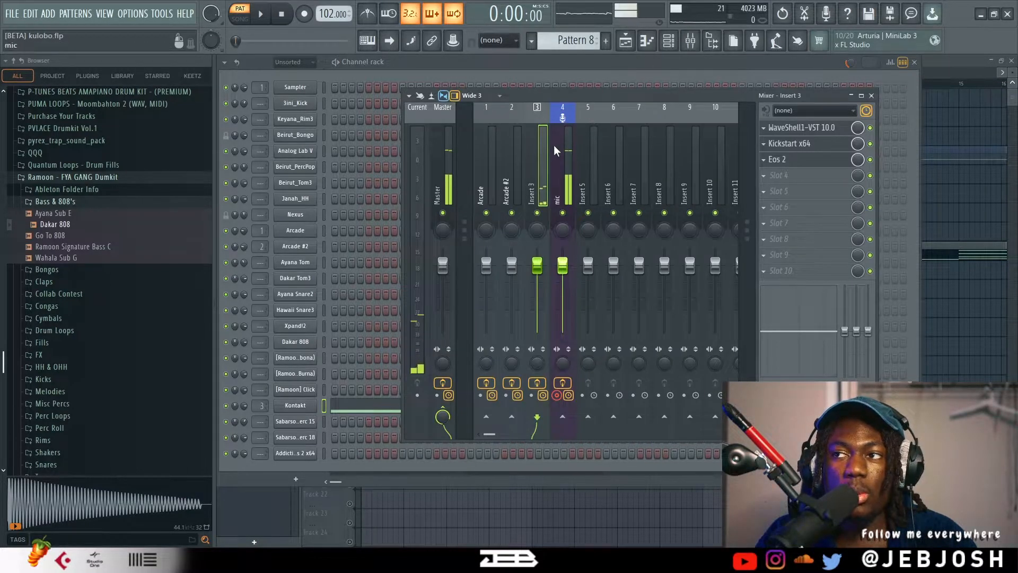
left_click(796, 145)
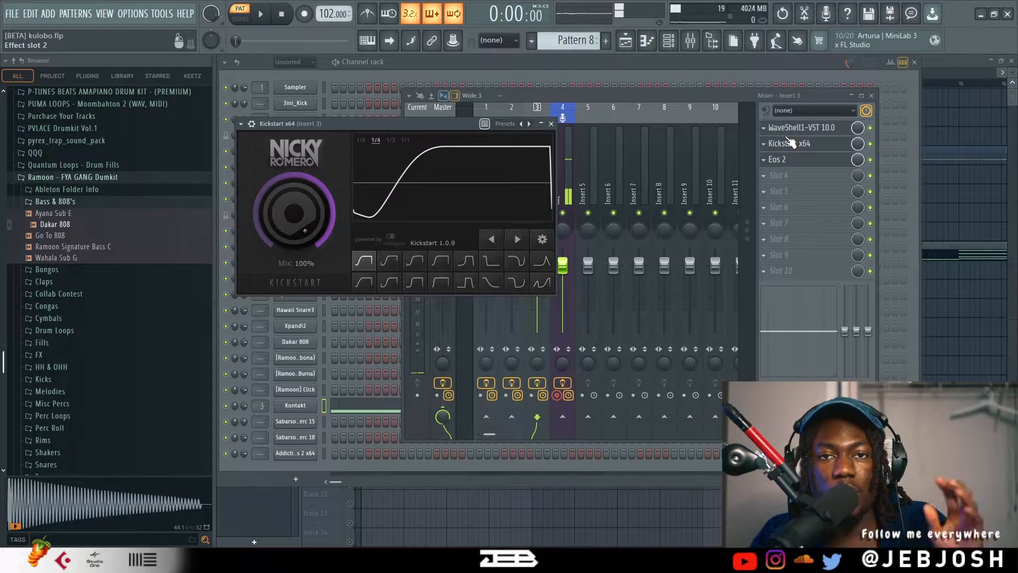
Inspect the Eos 2 reverb settings on Insert 3 and close the plugin window.
left_click(777, 160)
left_click(789, 160)
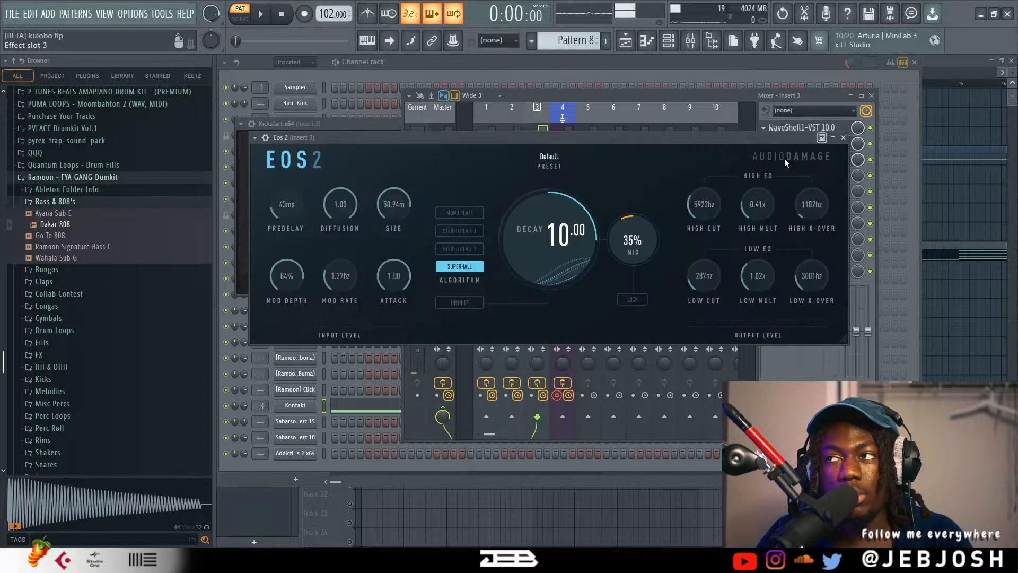
left_click(844, 138)
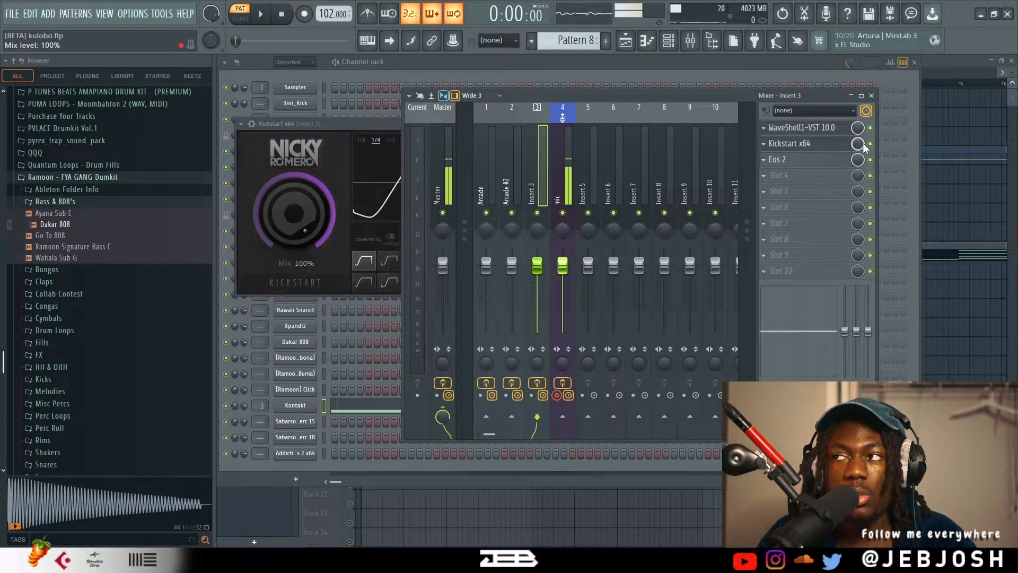
Audition Pattern 8 with Kickstart and Eos 2 bypassed on Insert 3, and again with both effects re-enabled.
key("space")
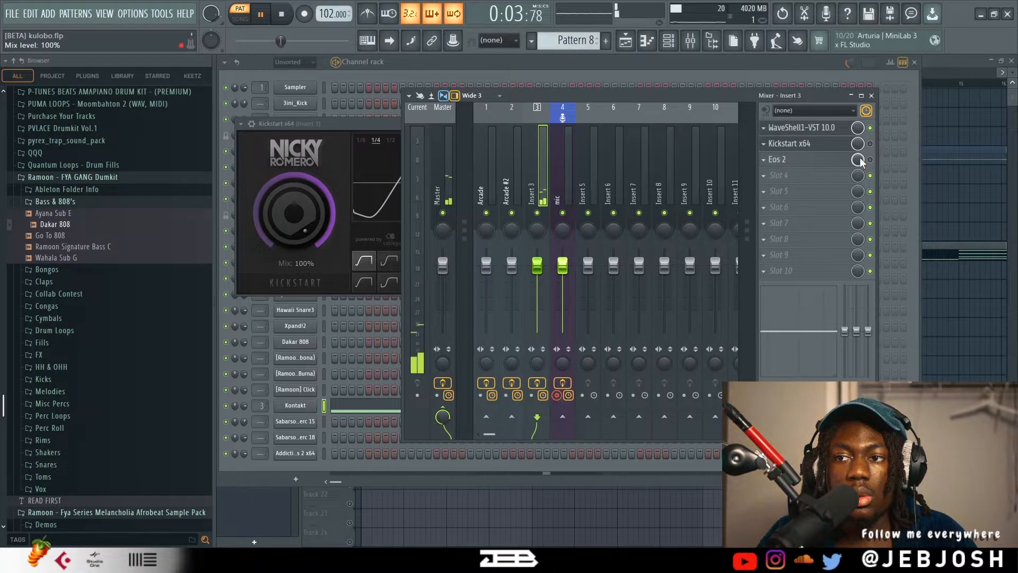
key("space")
left_click(870, 159)
left_click(870, 143)
key("space")
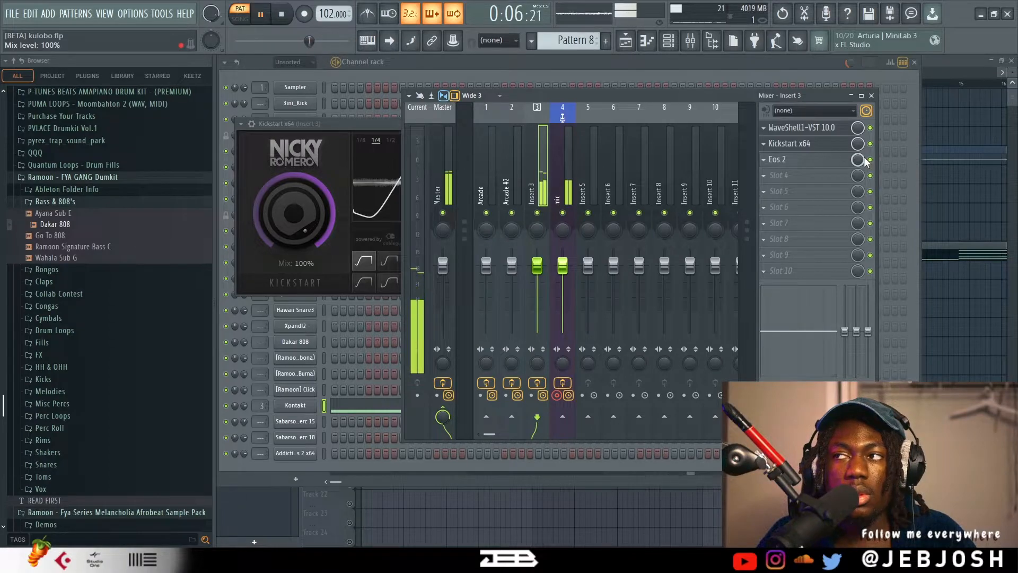
key("space")
Inspect the CLA-2A compressor on Insert 3 and the effects on the Arcade #2 and Arcade mixer tracks.
left_click(796, 131)
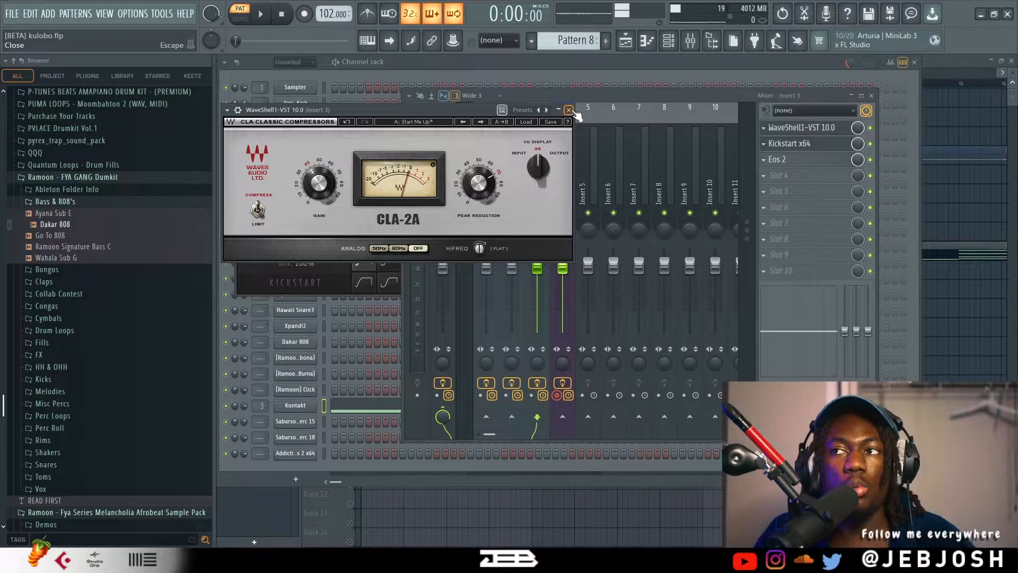
left_click(569, 110)
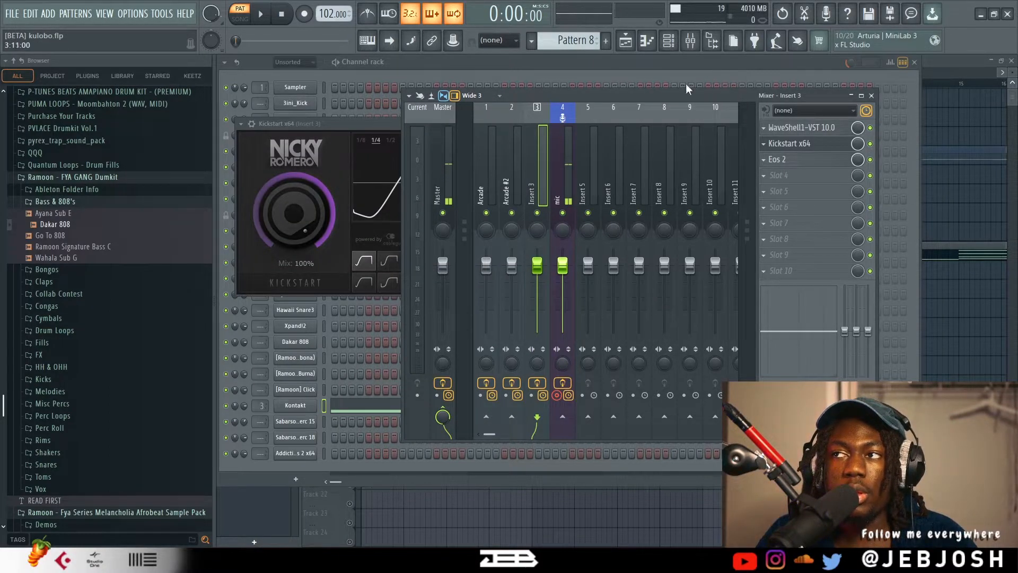
left_click(519, 157)
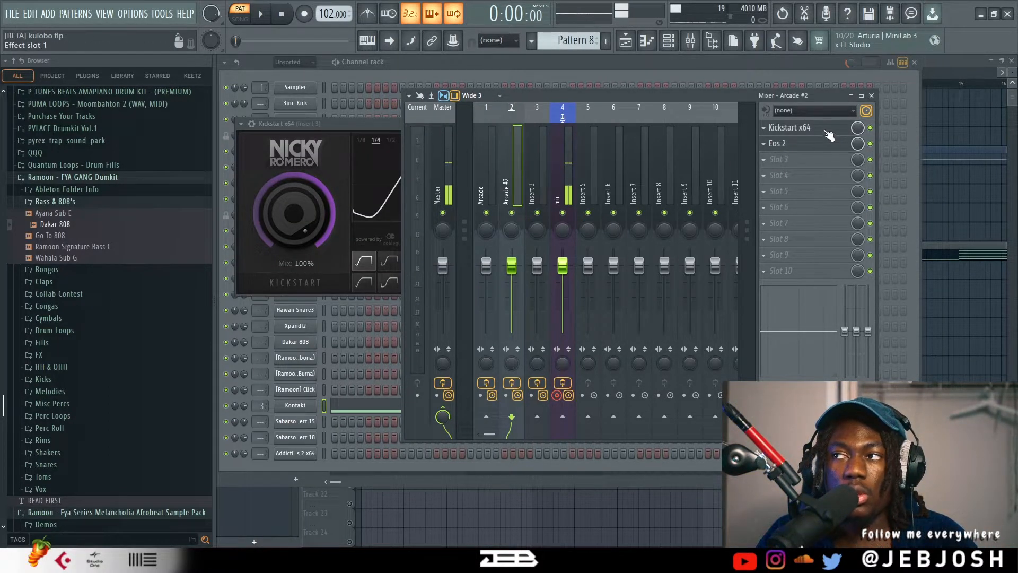
left_click(828, 129)
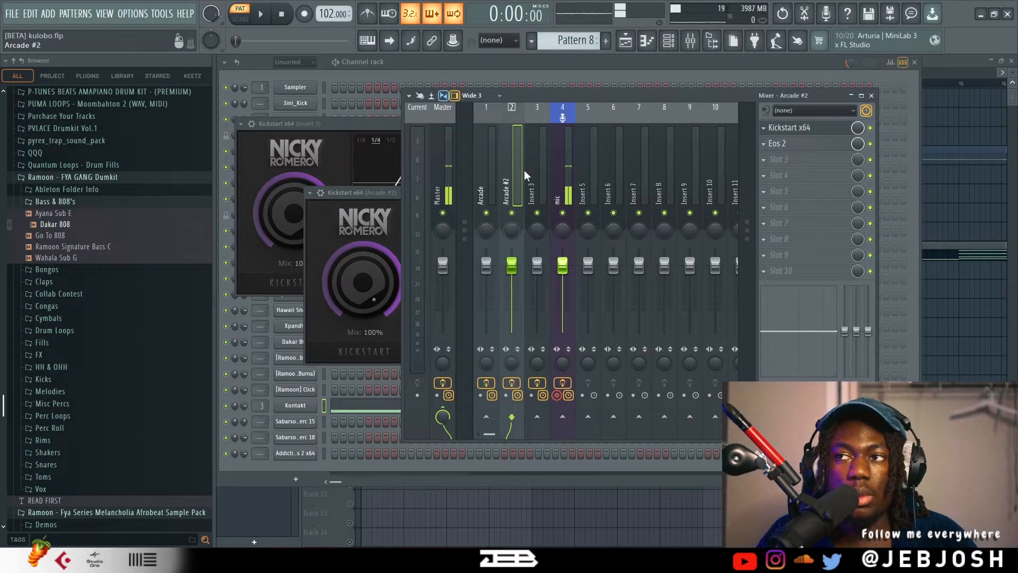
left_click(490, 173)
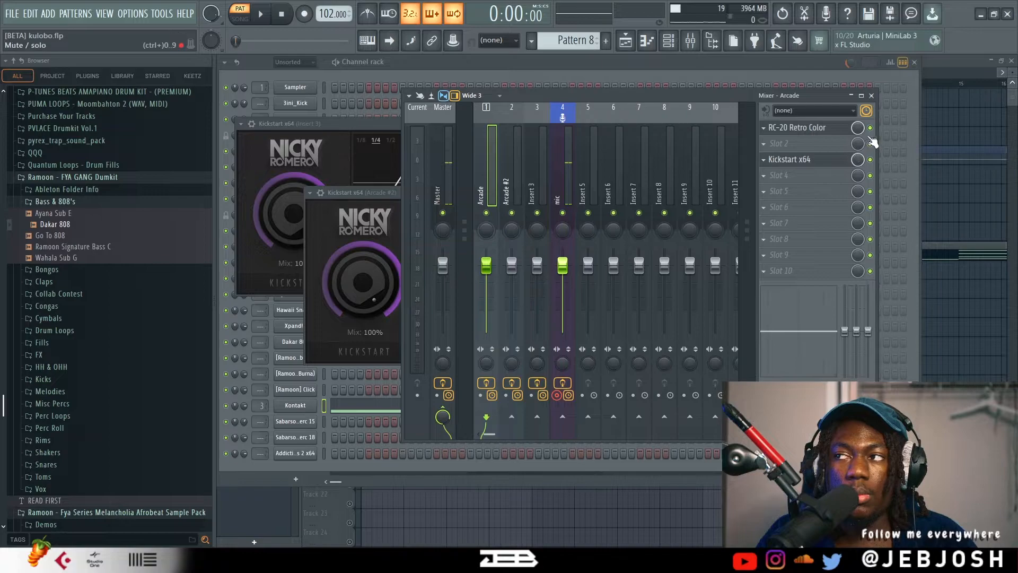
Return to the channel rack and audition the percussion in Pattern 9 and the kick in Pattern 10.
left_click(563, 61)
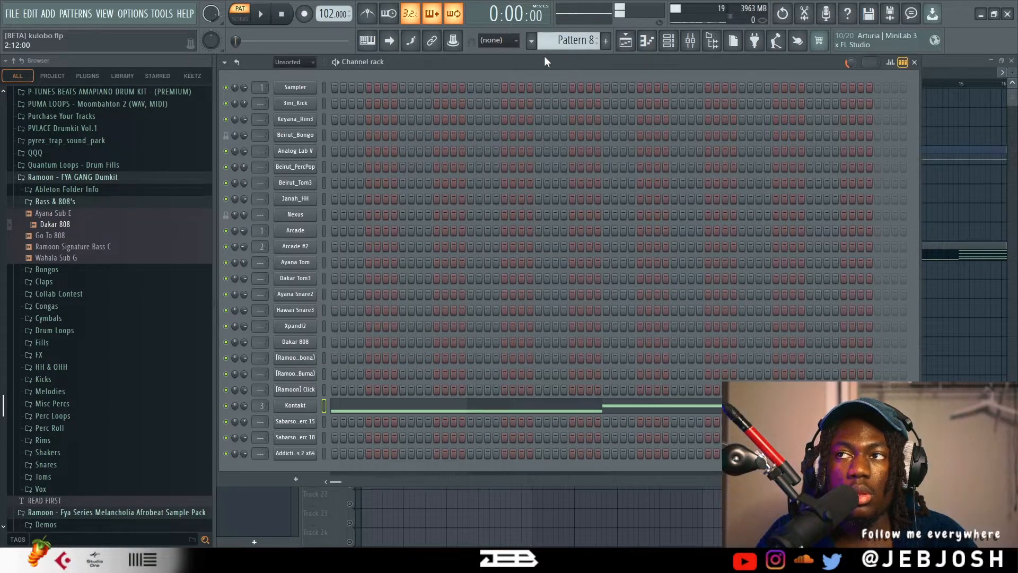
scroll(546, 40, "down", 1)
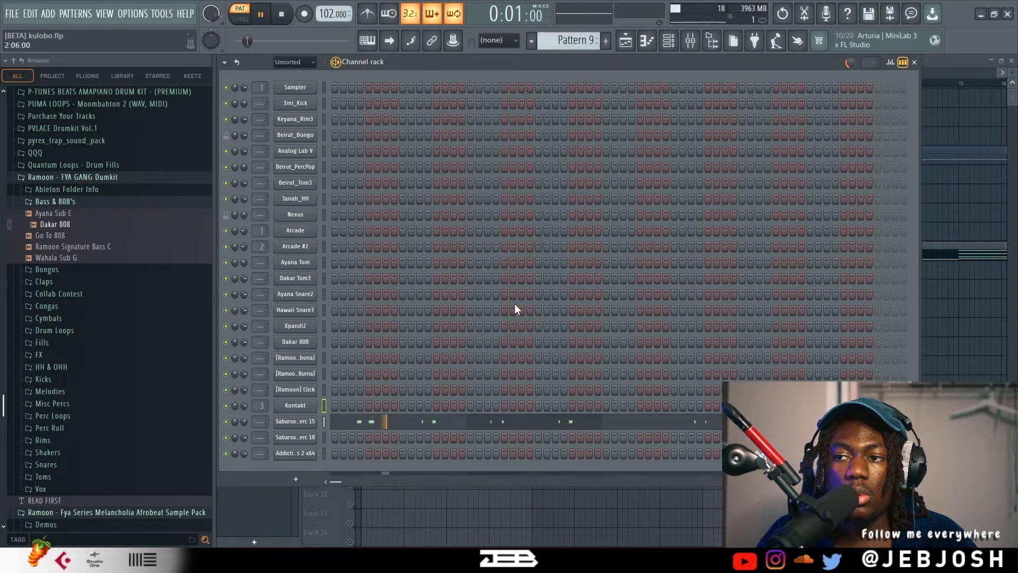
scroll(586, 33, "down", 1)
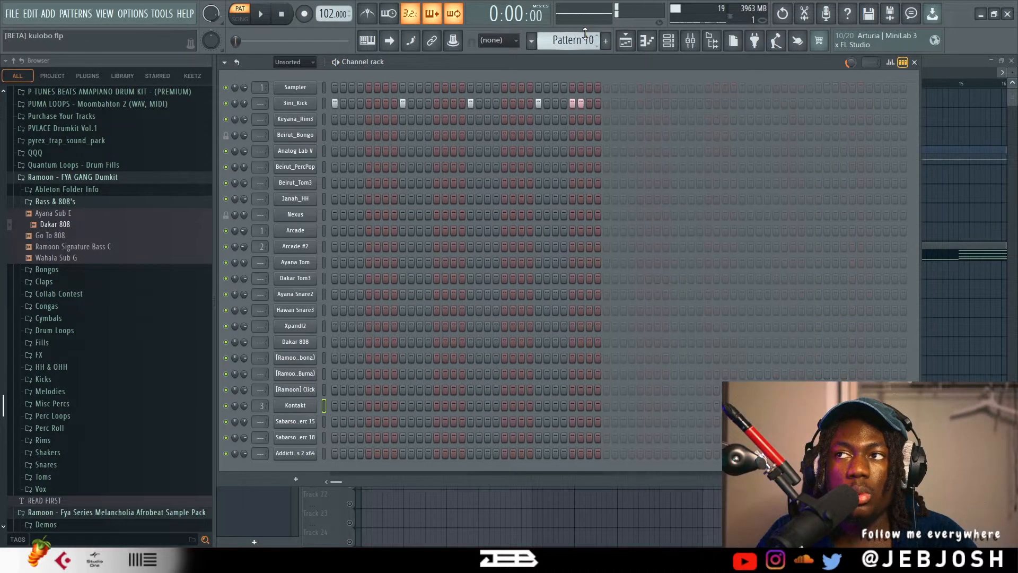
key("space")
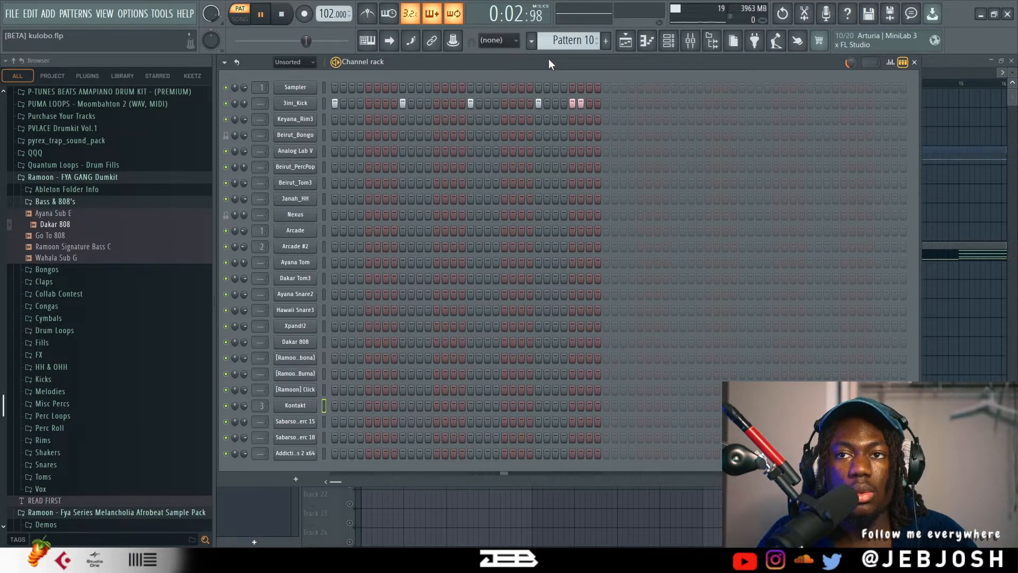
key("space")
Switch to Pattern 11, bring up the playlist and play the opening bars of the arrangement in song mode.
scroll(580, 40, "down", 1)
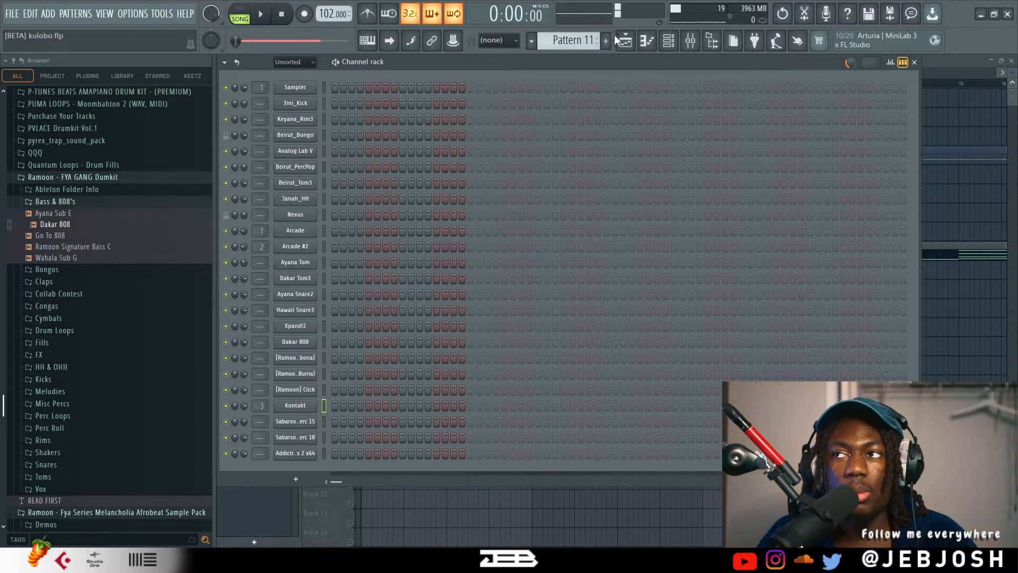
left_click(624, 42)
key("space")
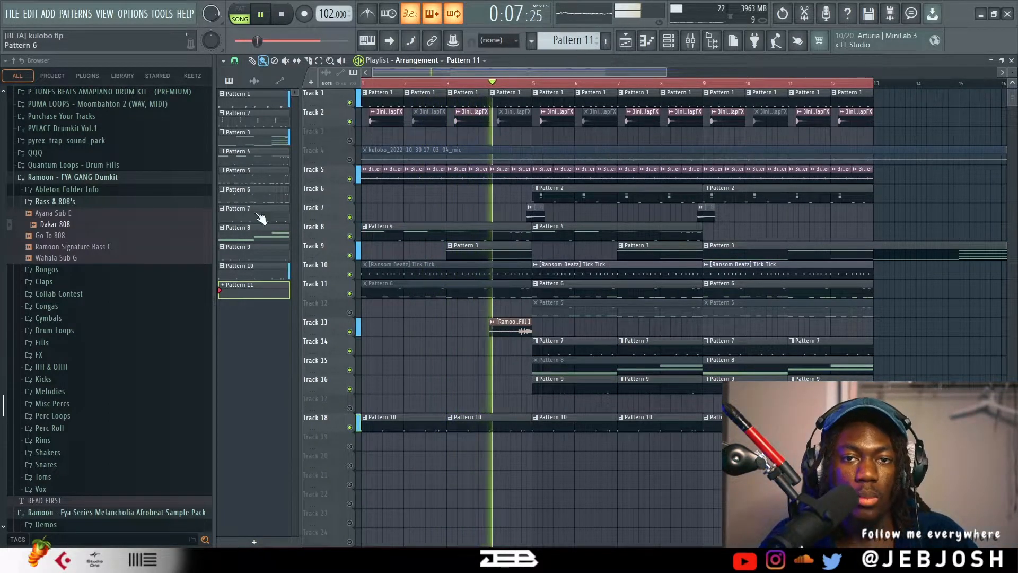
key("space")
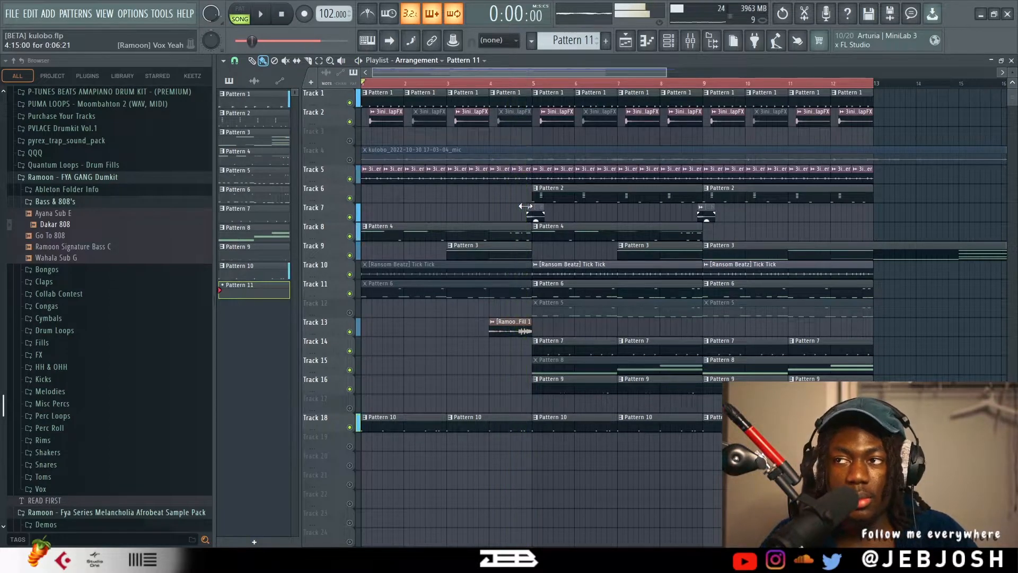
Inspect the 3ini_100_Fmin_Shaker clip on Track 5 and the Tick Tick clip on Track 10, closing each window.
double_click(397, 178)
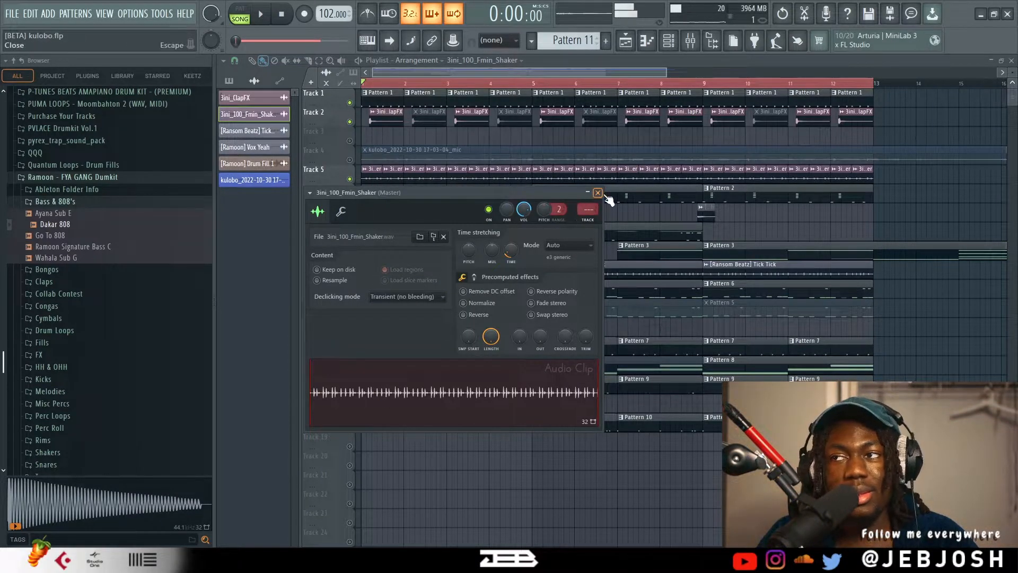
left_click(598, 193)
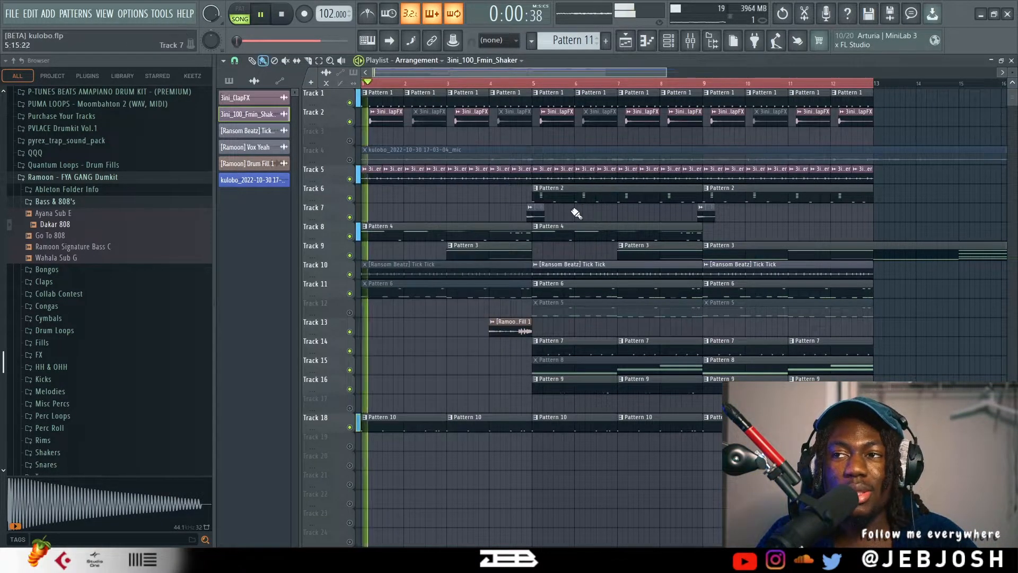
double_click(403, 272)
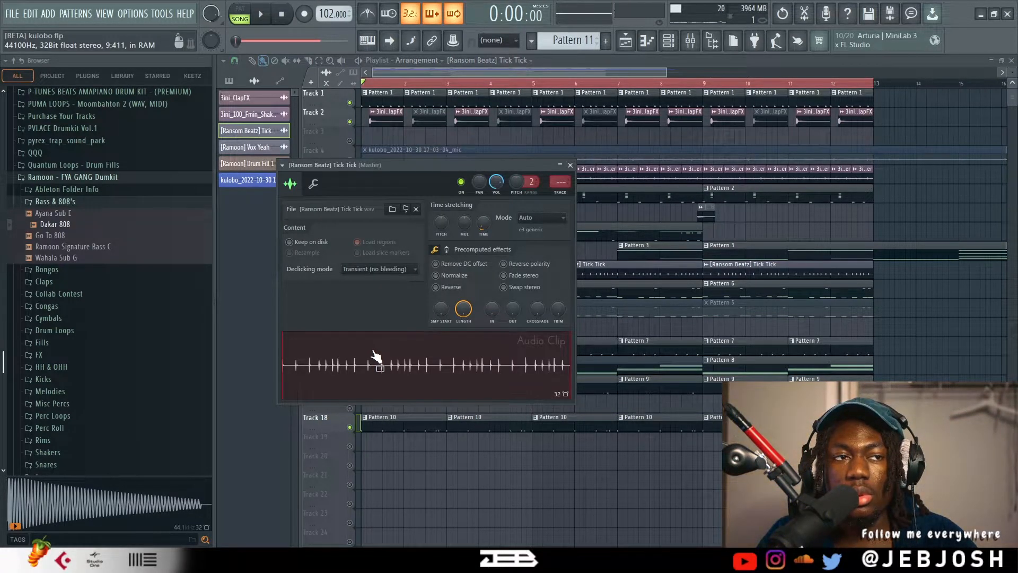
left_click(570, 166)
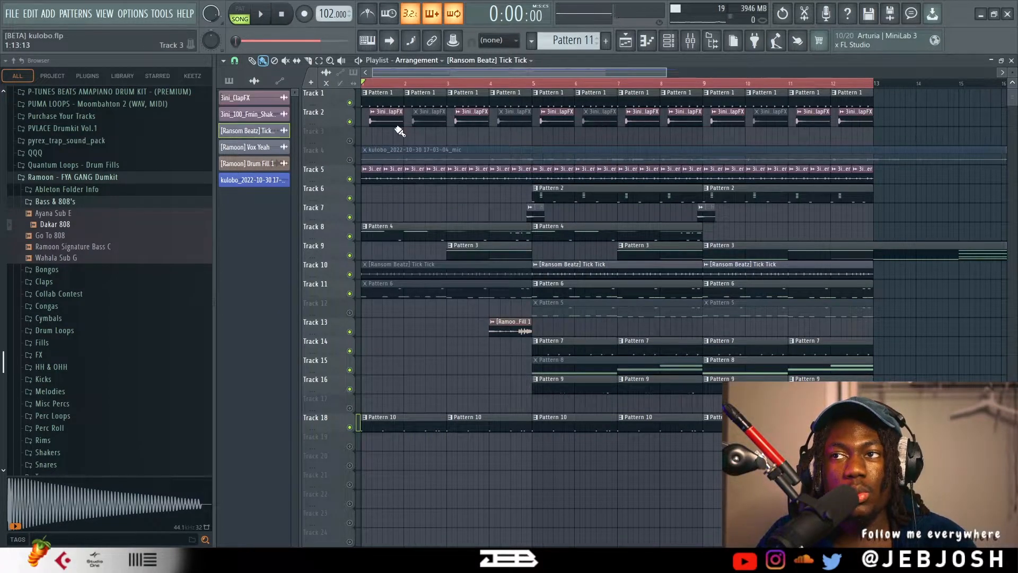
Examine the active and muted 3ini_ClapFX clips on Track 2 up close while playing the opening bars.
scroll(399, 131, "up", 4)
left_click_drag(439, 74, 326, 64)
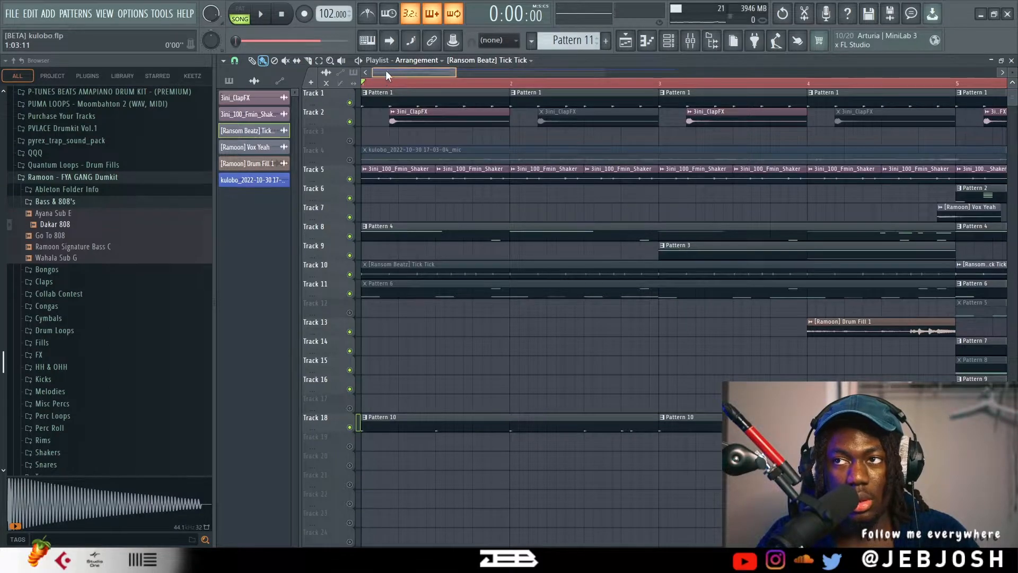
scroll(388, 134, "up", 3)
scroll(388, 134, "up", 1)
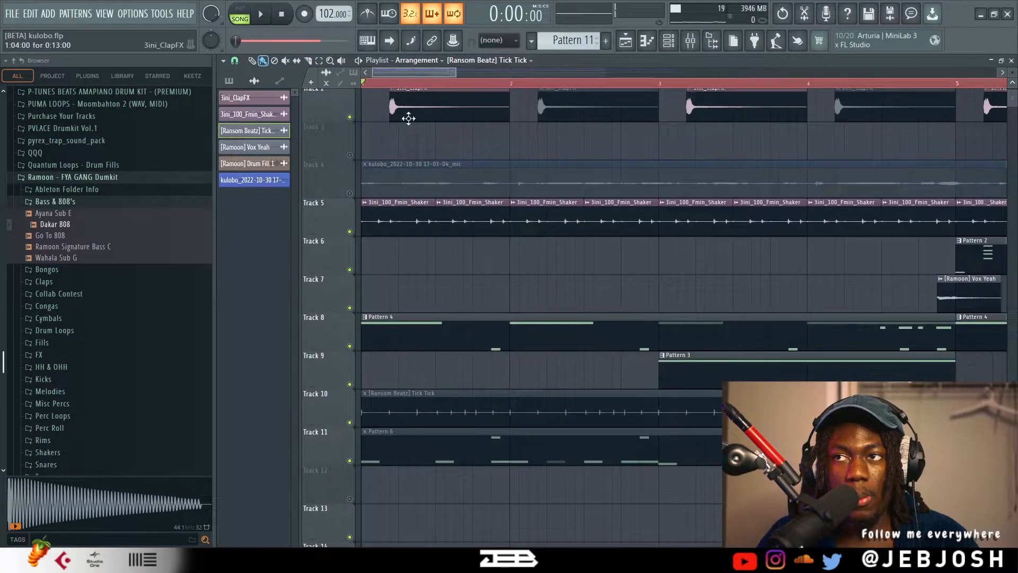
scroll(389, 132, "up", 2)
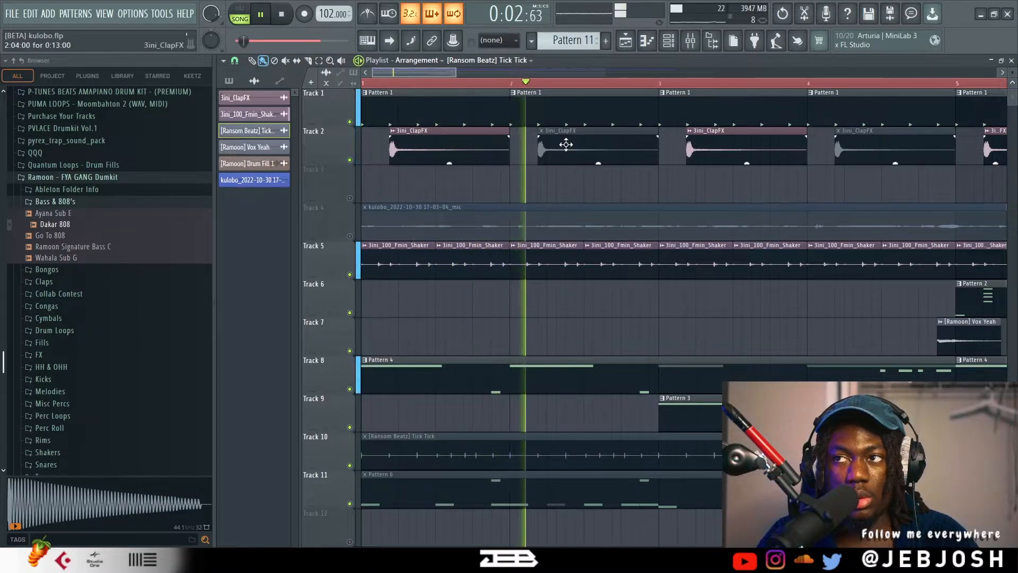
key("space")
key("space")
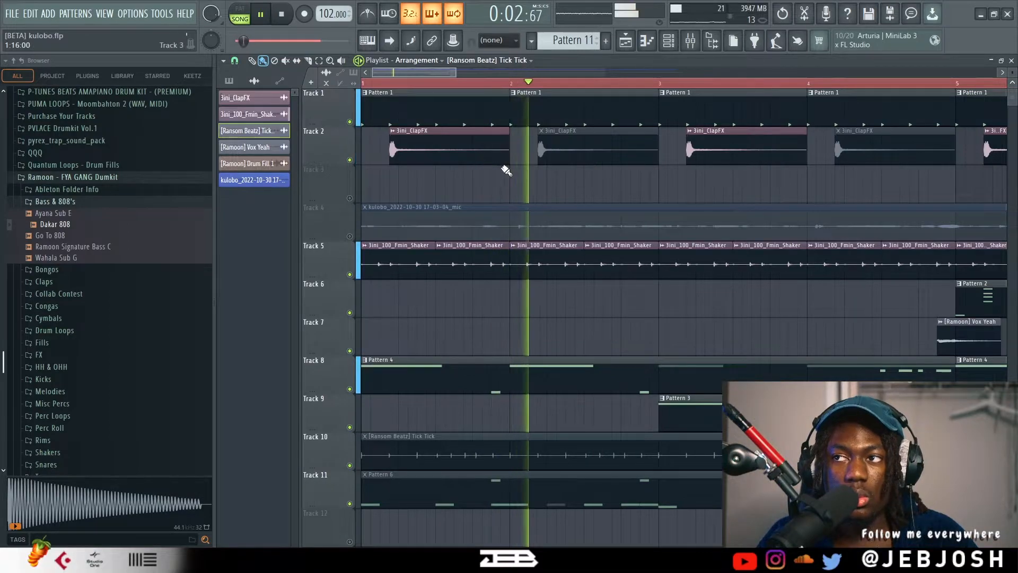
key("space")
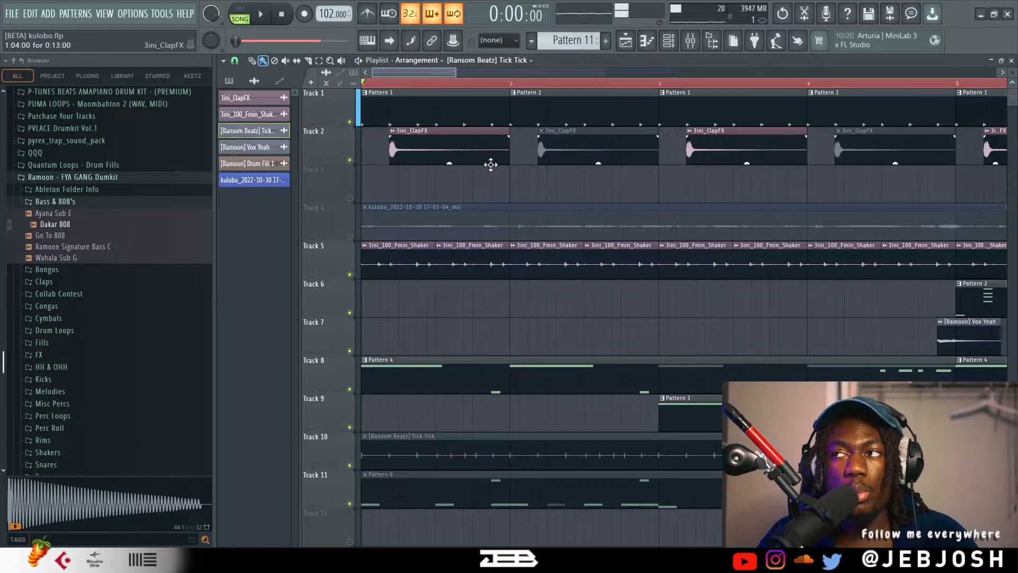
Play the arrangement up to the Pattern 3 entry on Track 9 with the whole loop in view.
scroll(490, 165, "down", 4)
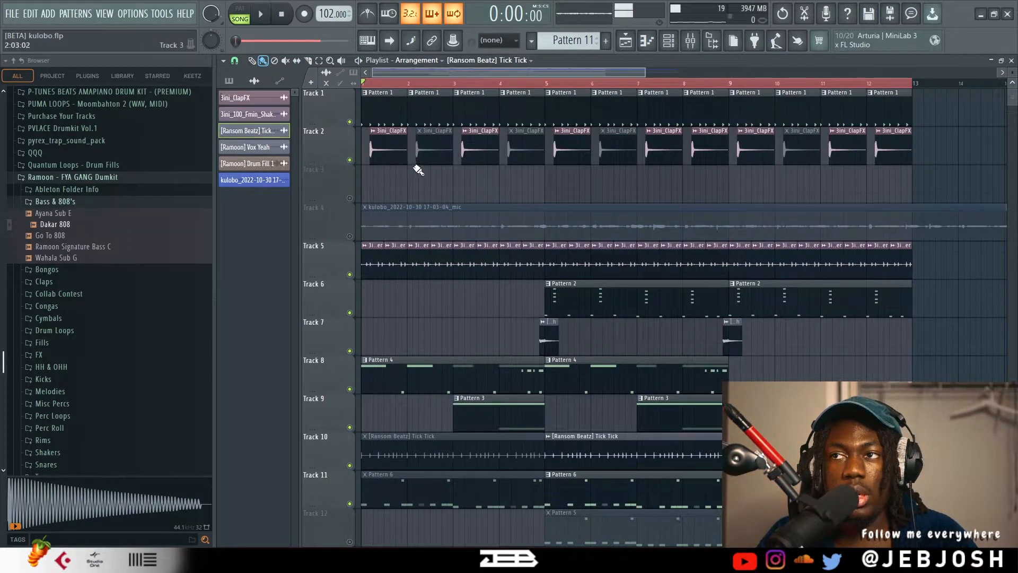
key("space")
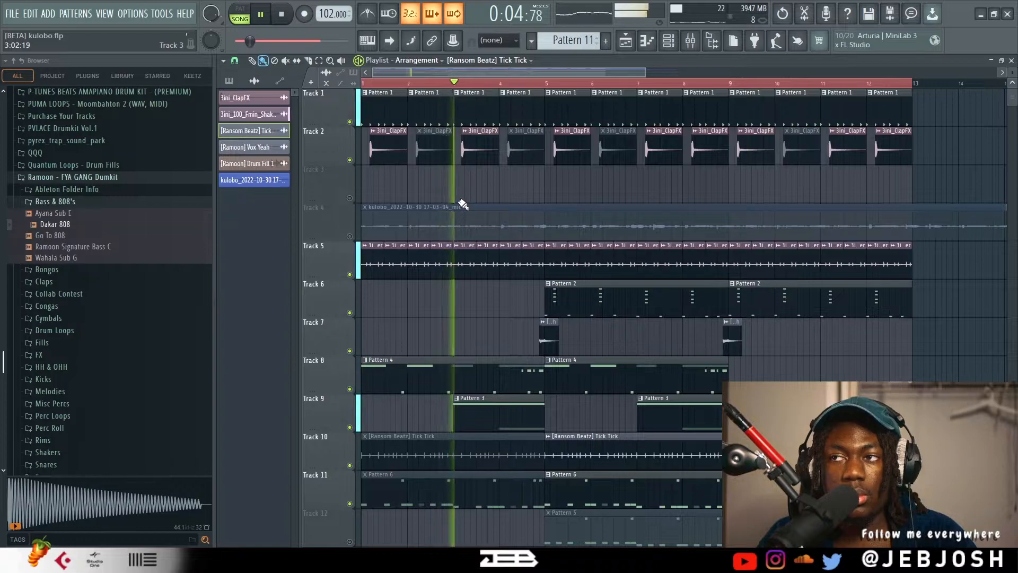
key("space")
Inspect the Drum Fill 1 clip on Track 13, close its window and play the fill in context.
scroll(463, 198, "down", 1)
scroll(463, 199, "down", 6)
double_click(522, 295)
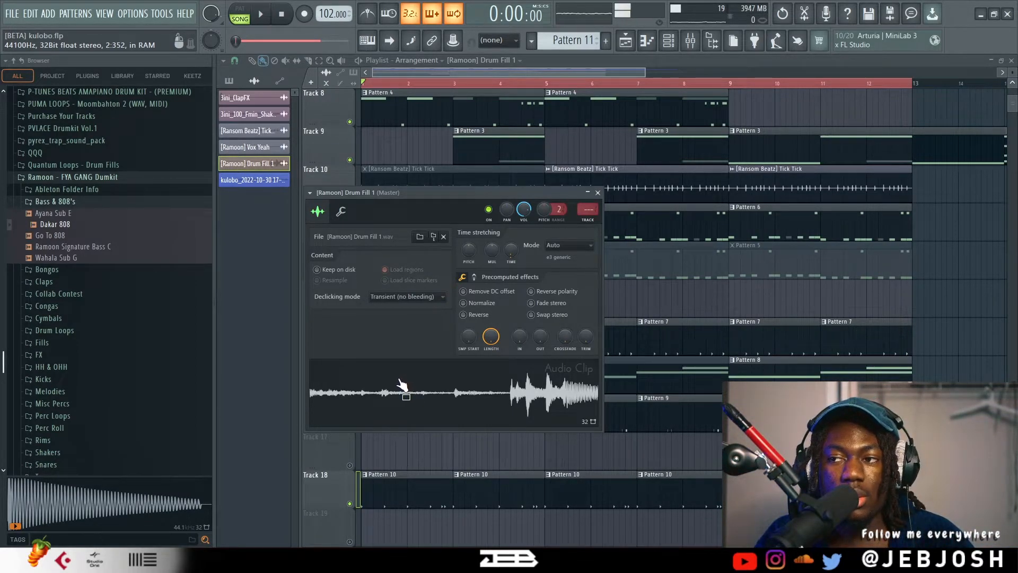
left_click(598, 193)
key("space")
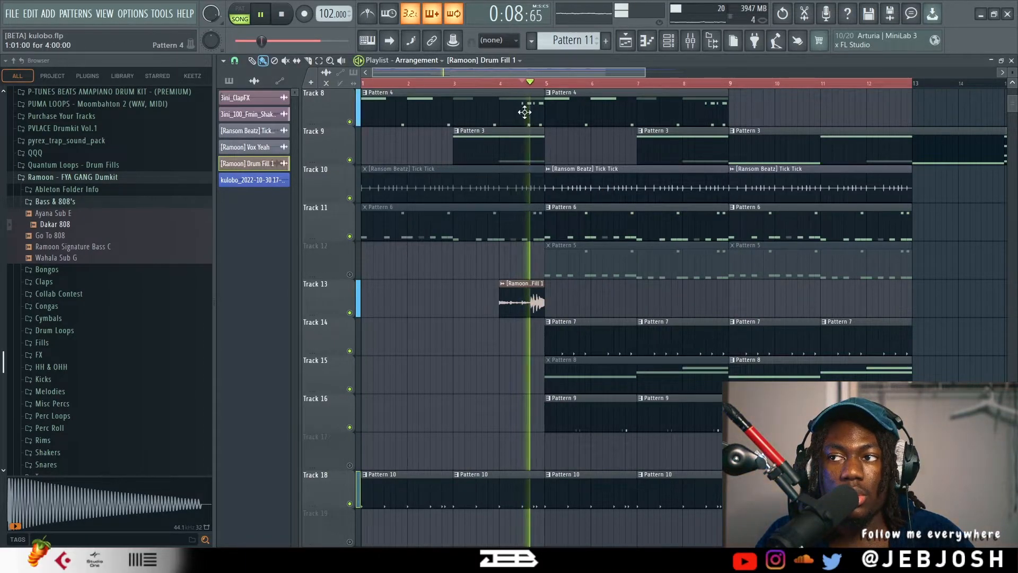
Play the arrangement from the start while looking over all the playlist tracks.
key("space")
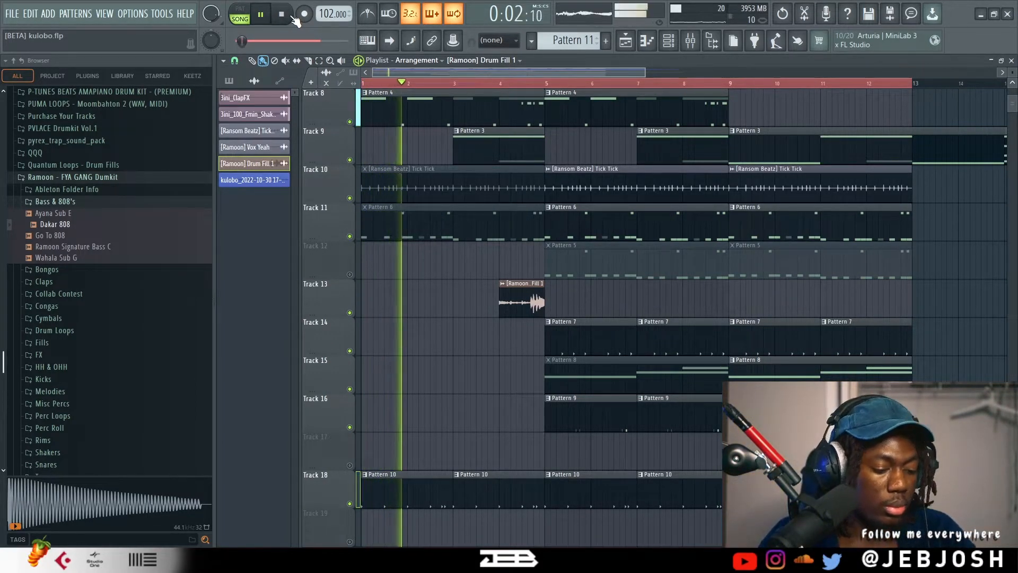
scroll(471, 169, "up", 5)
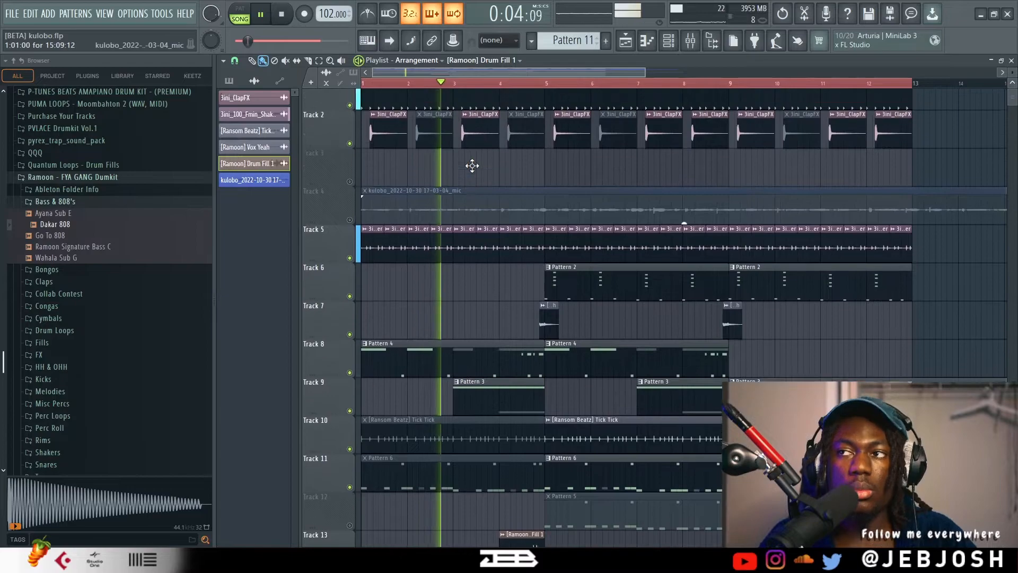
scroll(477, 164, "down", 1)
scroll(492, 193, "down", 1)
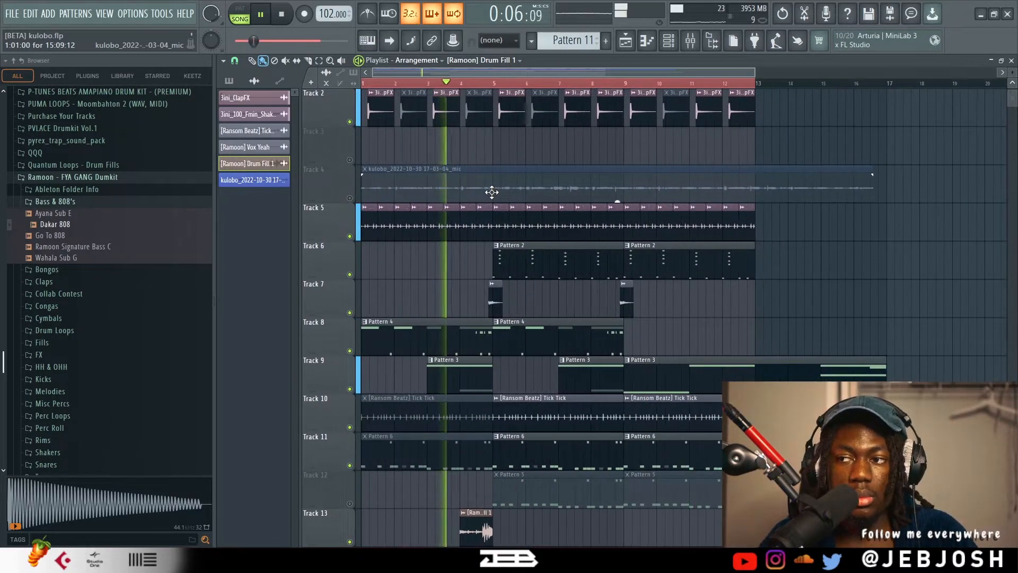
scroll(491, 192, "down", 3)
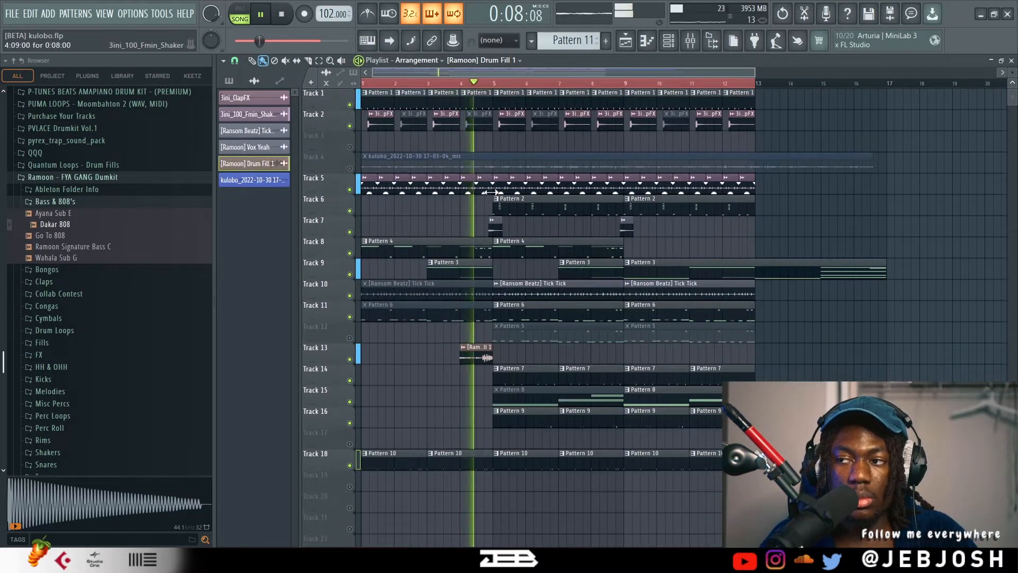